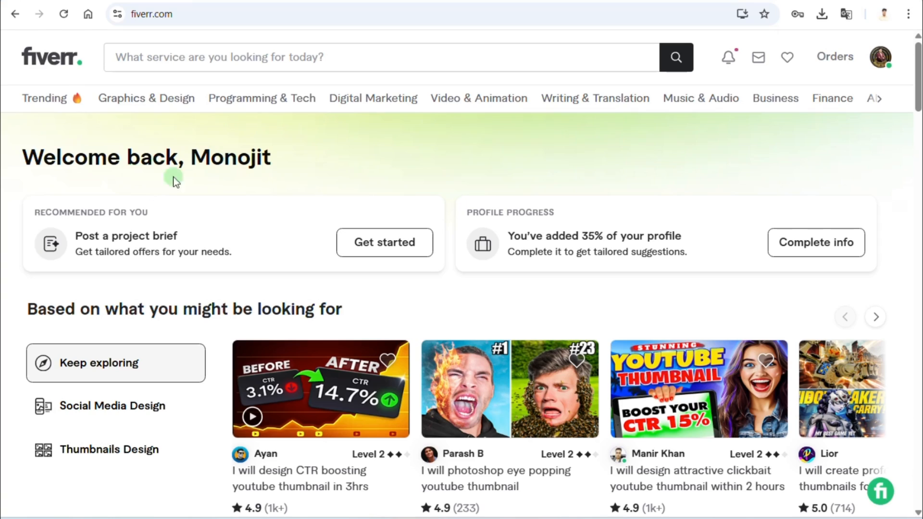
scroll(359, 255, down, 20)
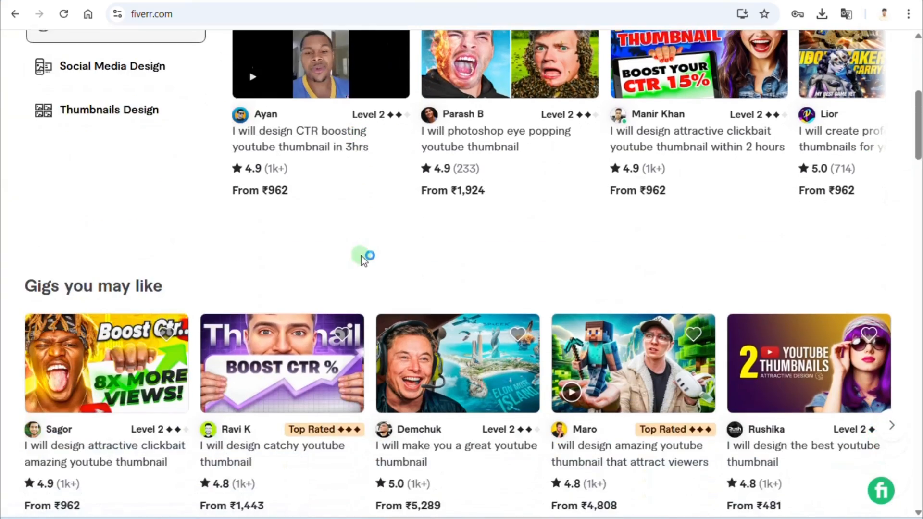
scroll(396, 365, down, 5)
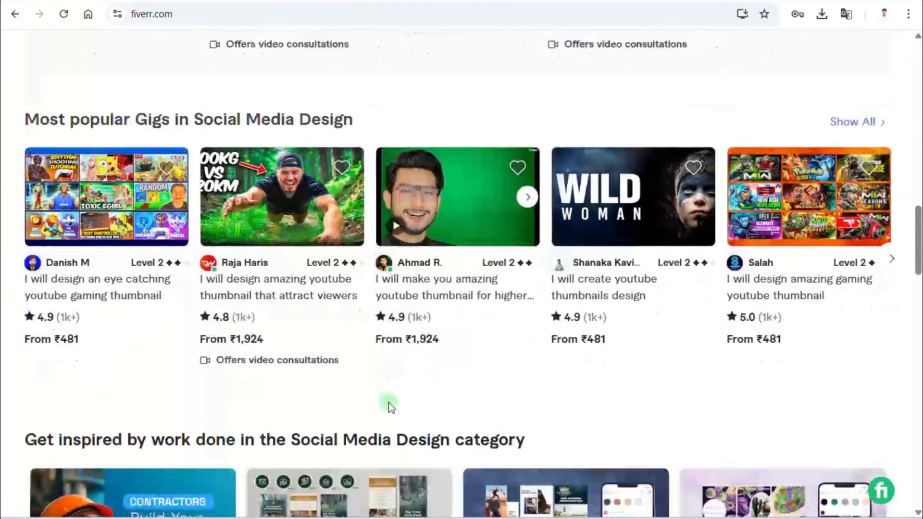
scroll(389, 385, up, 15)
scroll(389, 398, up, 9)
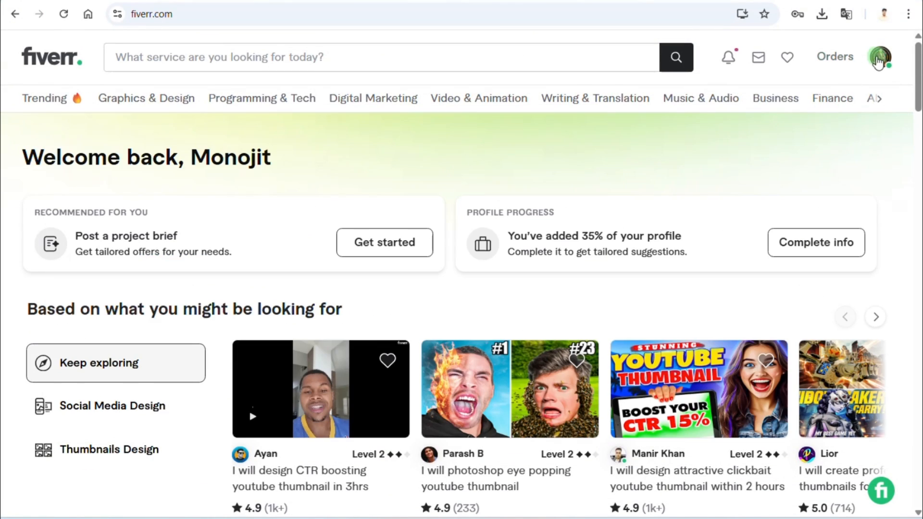
Step: Open the freelancer profile by way of the client profile and review its About, Work experience, Certifications and Skills sections
click(883, 60)
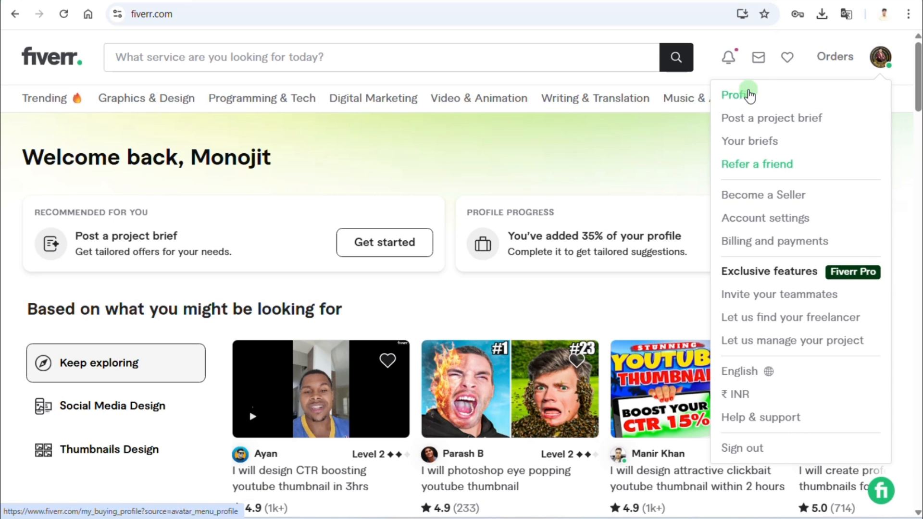
click(748, 96)
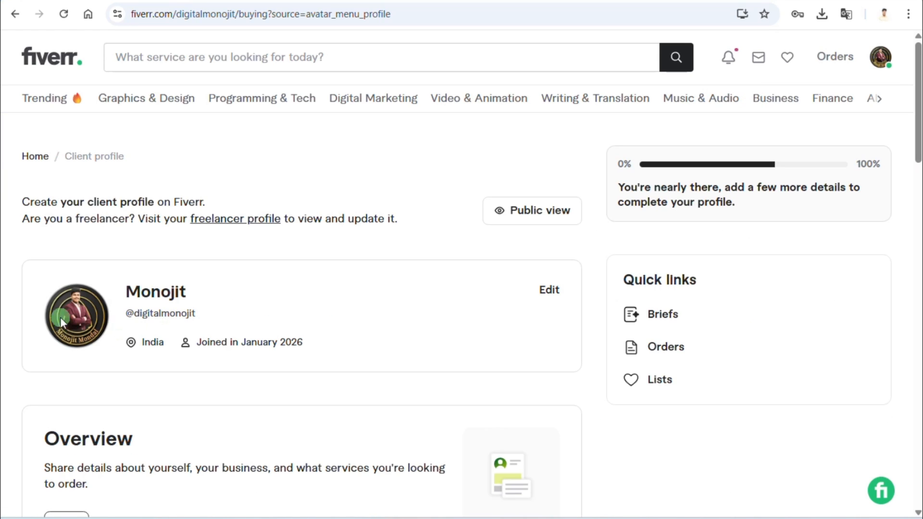
click(243, 226)
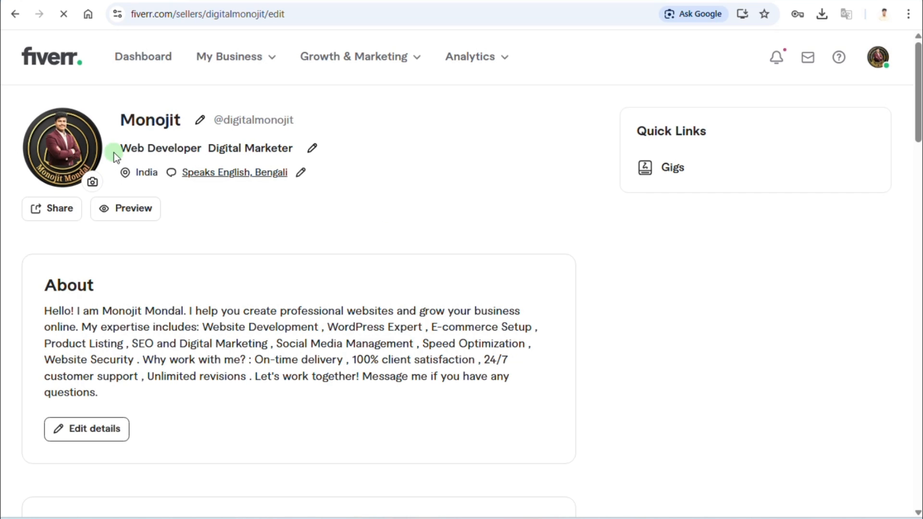
scroll(278, 218, down, 12)
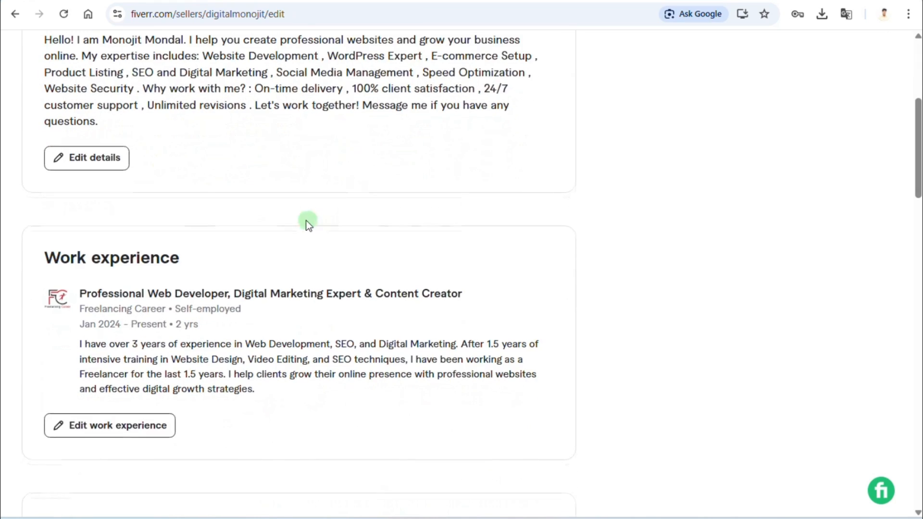
scroll(449, 279, down, 15)
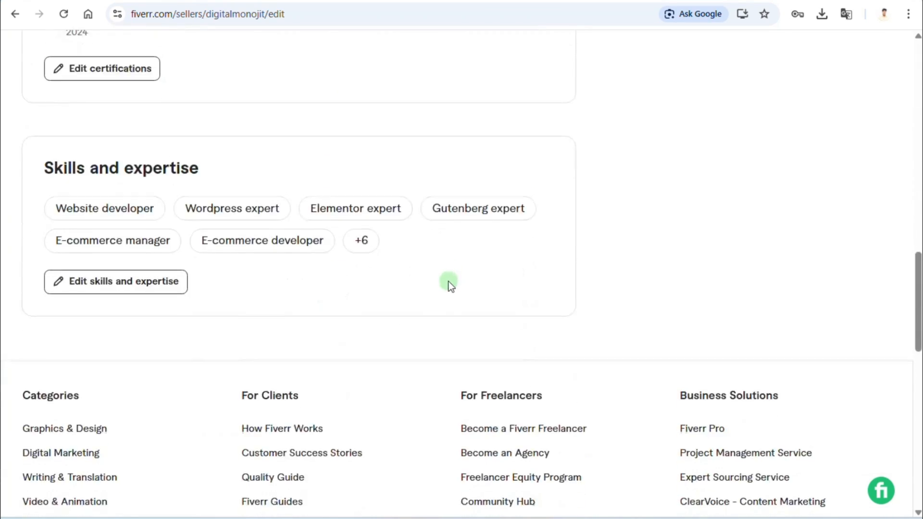
scroll(447, 313, up, 15)
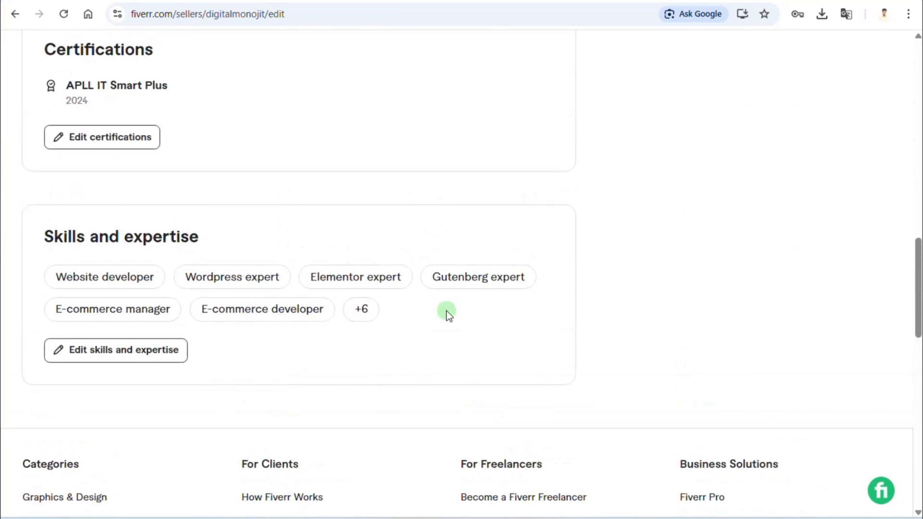
scroll(447, 313, up, 8)
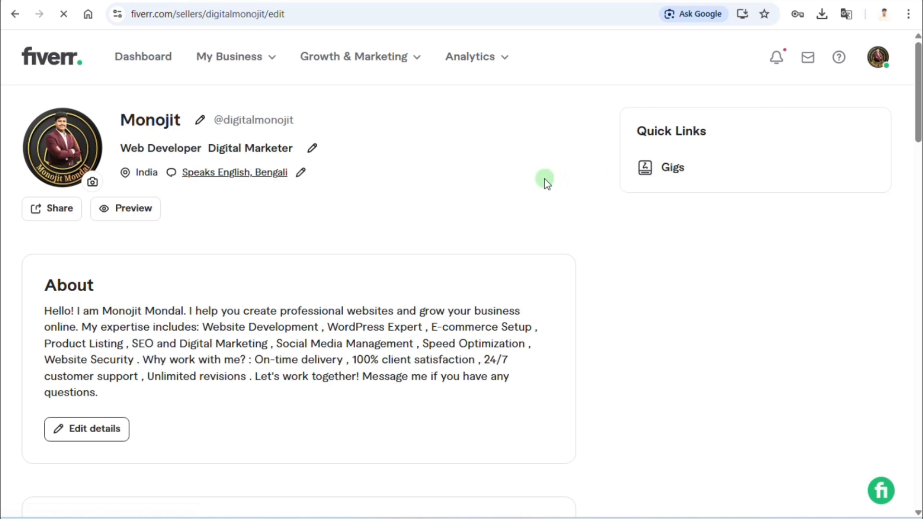
Step: Open the Excel spreadsheet with the prepared gig texts from the Downloads folder and go to its title row
scroll(521, 198, down, 4)
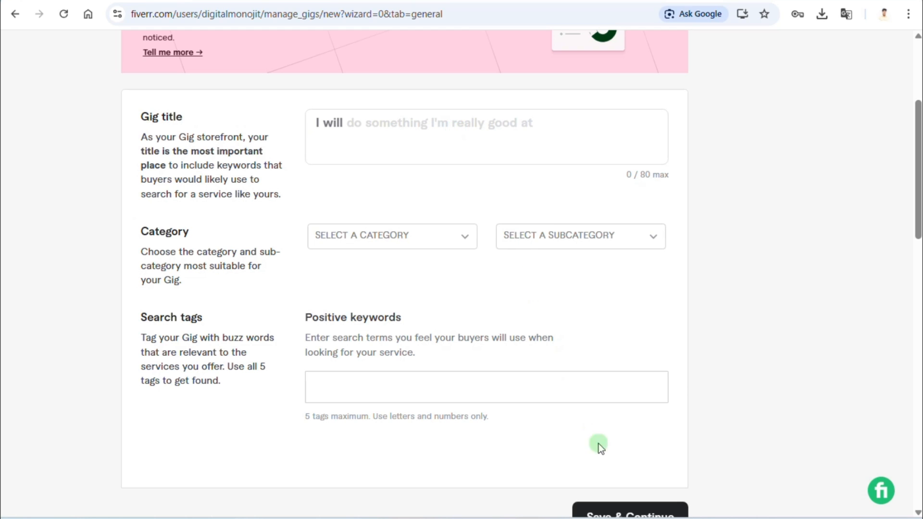
key(super+e)
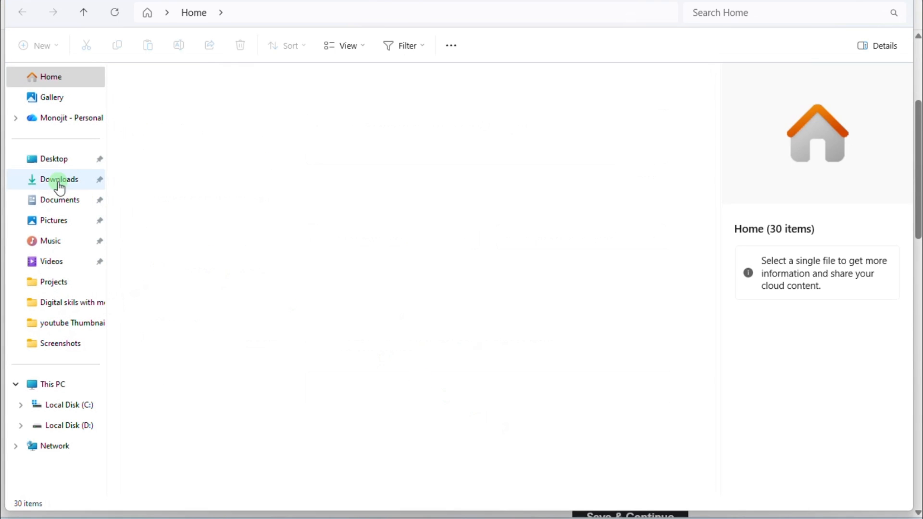
click(58, 180)
double_click(204, 108)
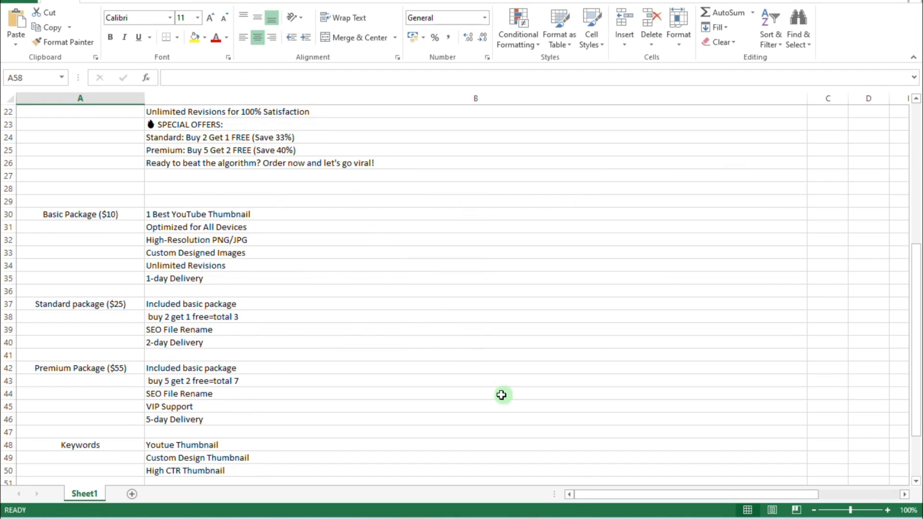
scroll(282, 293, up, 7)
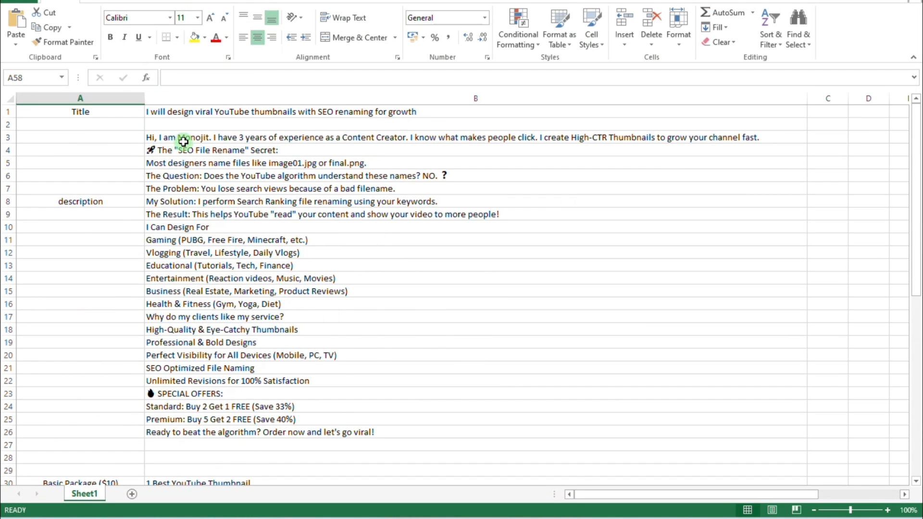
Step: Take the title text after "I will" from cell B1 and enter "Design Viral YouTube Thumbnails with SEO Renaming for Growth" as the Fiverr gig title
click(376, 114)
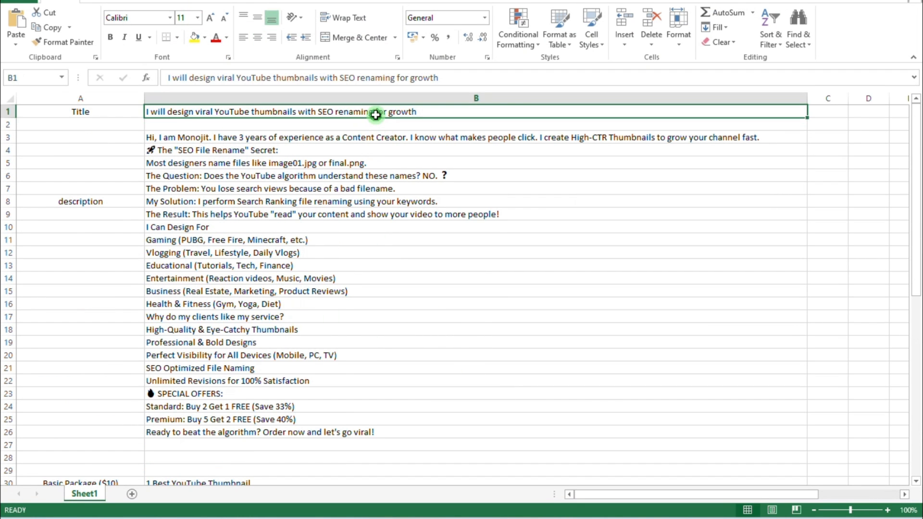
double_click(408, 115)
drag(408, 115, 168, 115)
key(alt+Tab)
click(355, 126)
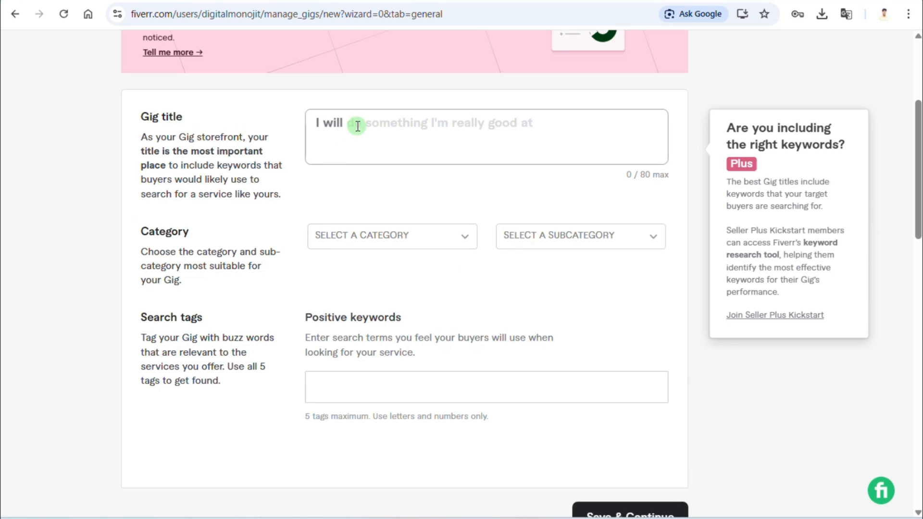
text(Design Viral YouTube Thumbnails with SEO Renaming for Growth)
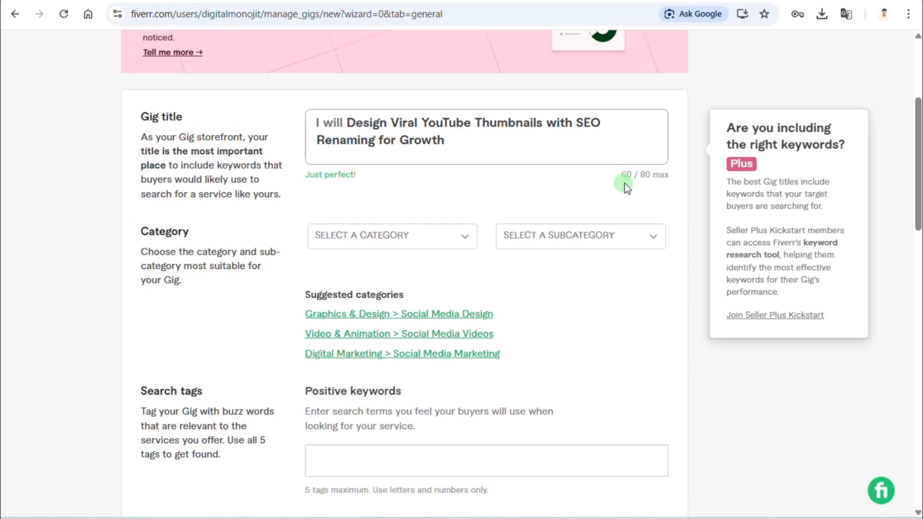
Step: Set the gig's category to Graphics & Design and its subcategory to Social Media Design
click(466, 237)
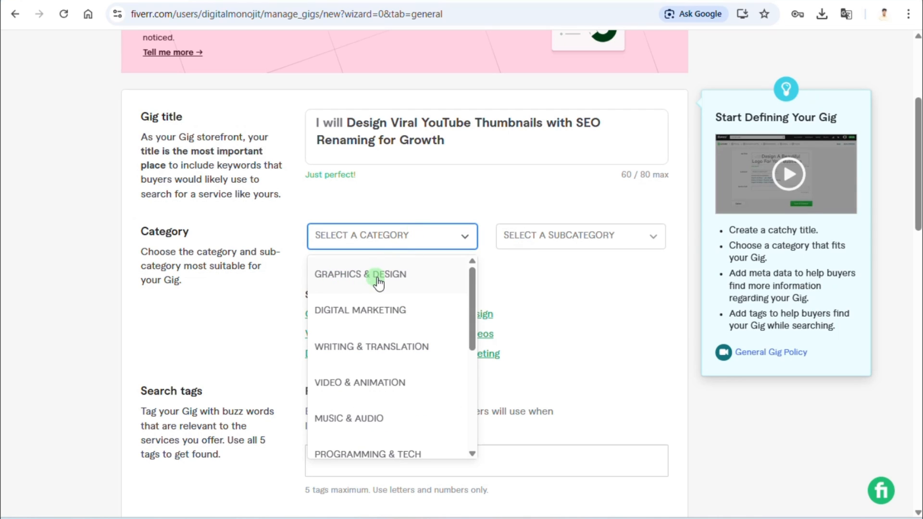
click(377, 277)
click(590, 243)
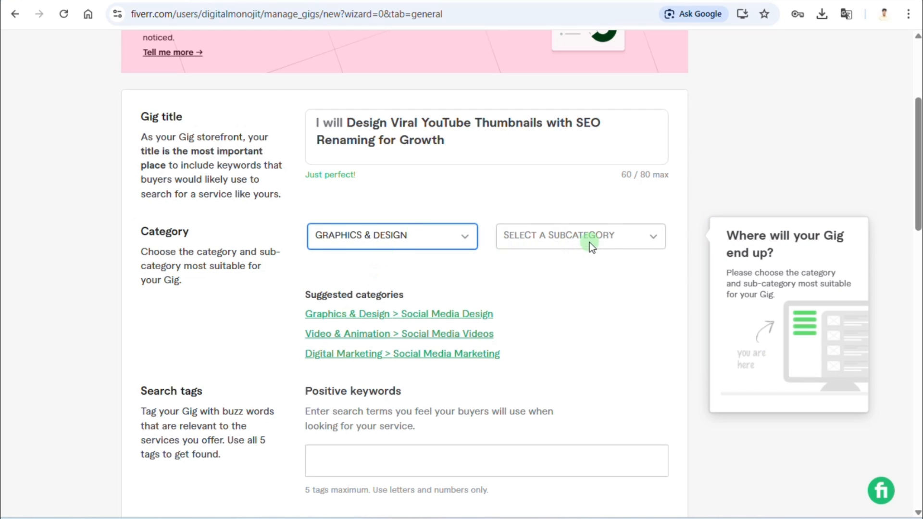
click(654, 239)
scroll(553, 376, down, 5)
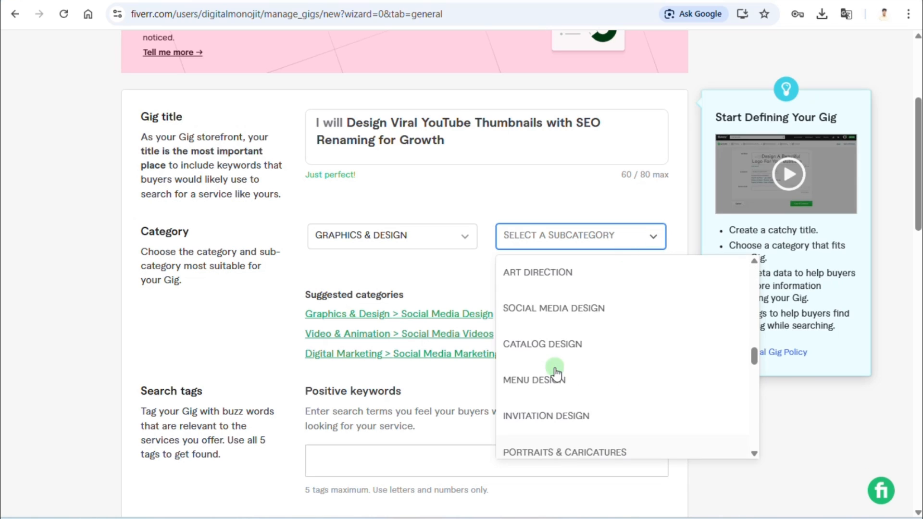
scroll(548, 362, up, 2)
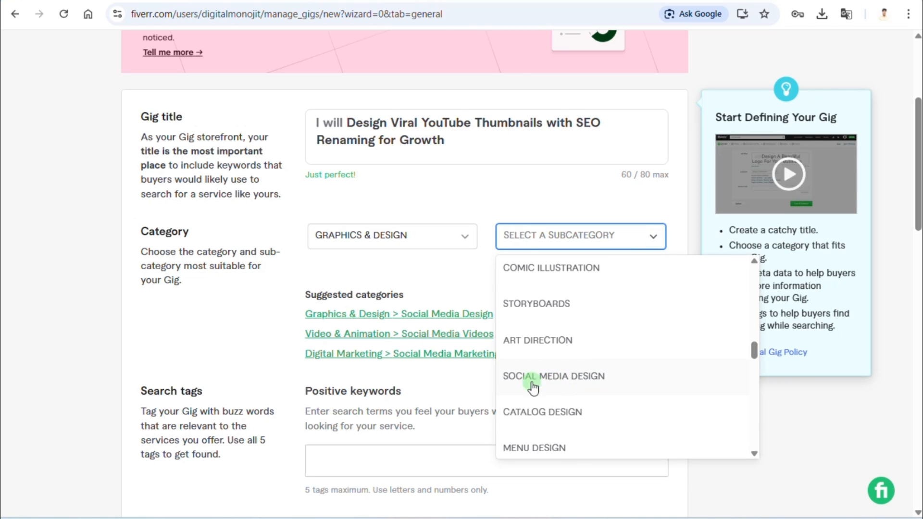
click(567, 376)
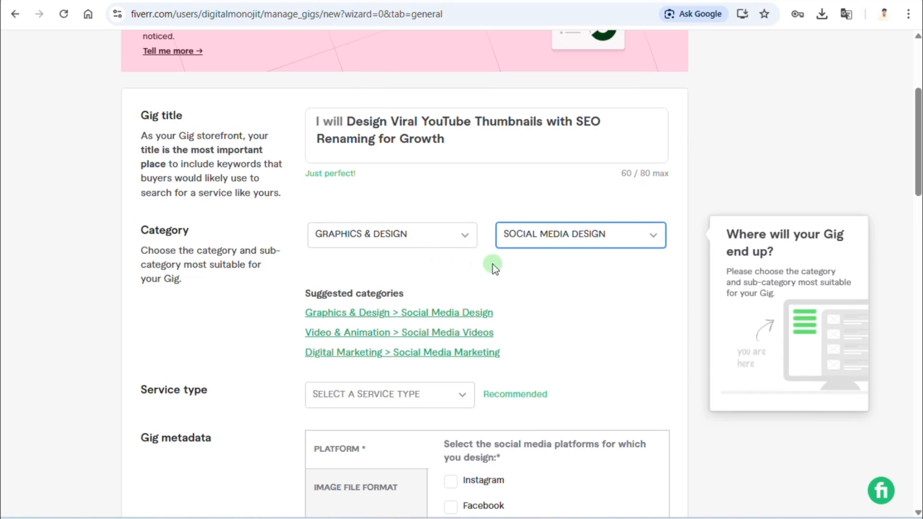
Step: Set the service type to Thumbnails Design and choose Social Media as the platform type in the gig metadata
scroll(492, 264, down, 1)
scroll(432, 269, down, 1)
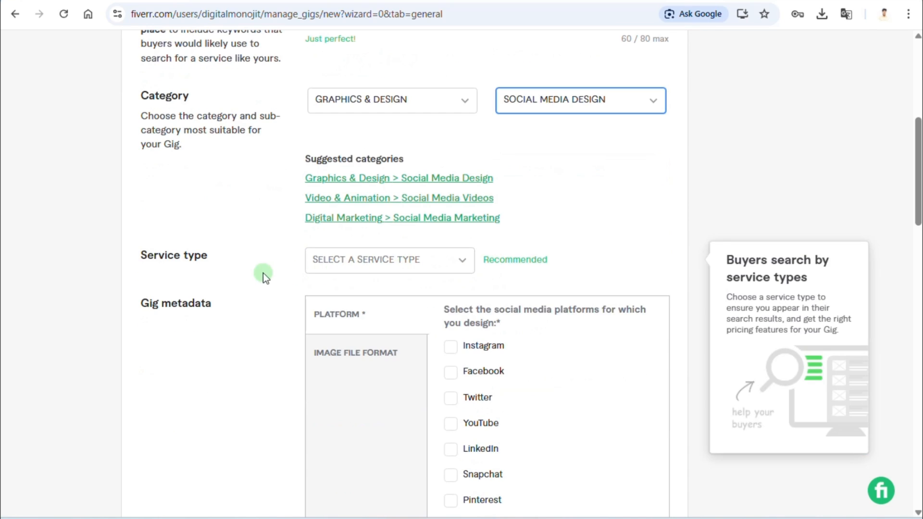
click(462, 263)
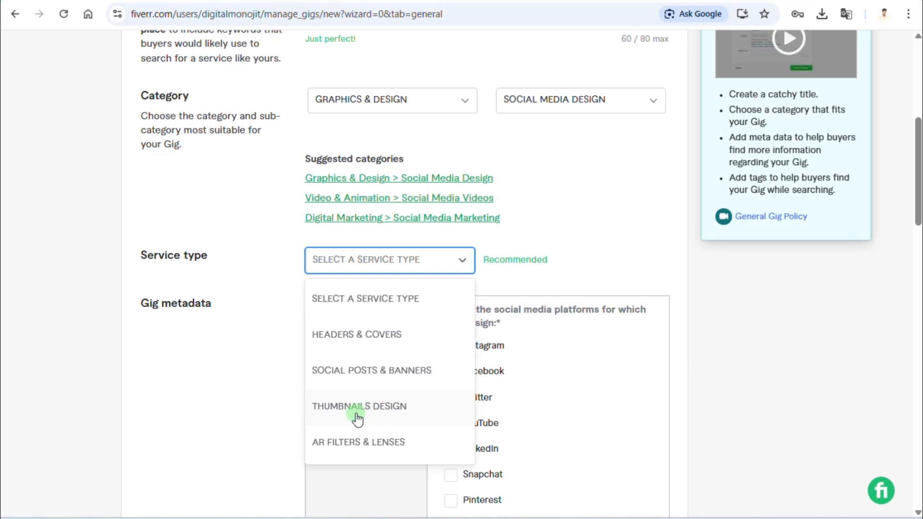
click(384, 412)
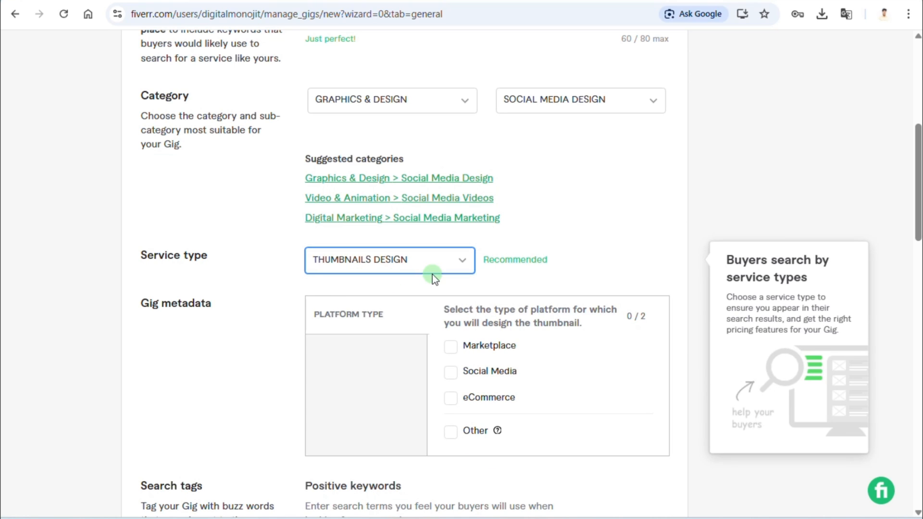
scroll(432, 274, down, 3)
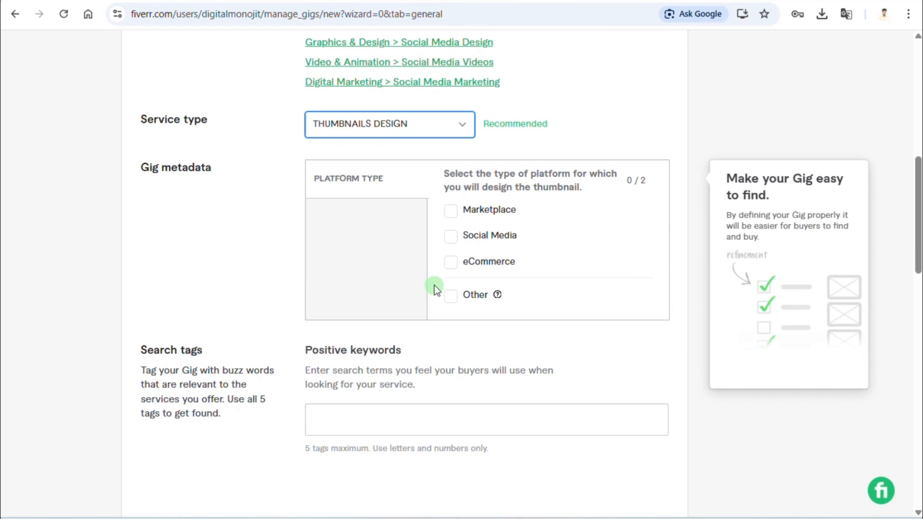
click(451, 237)
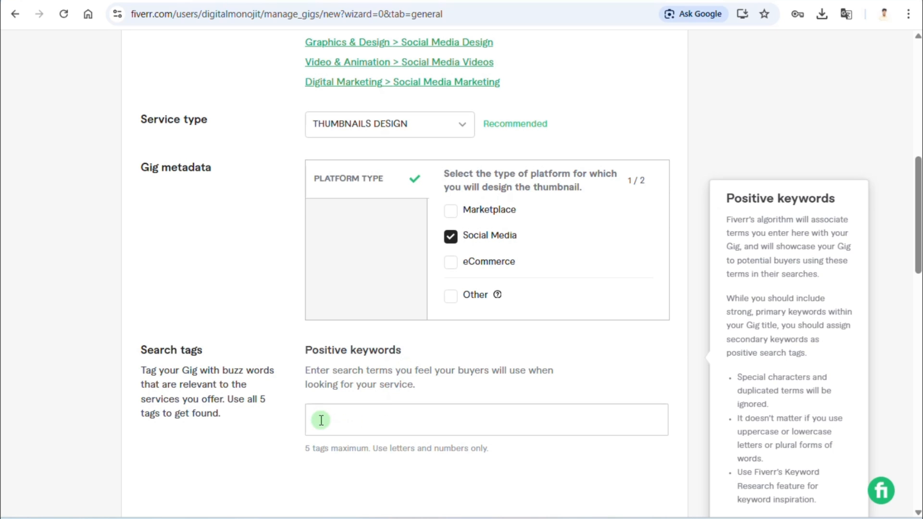
Step: Consult the spreadsheet's keywords and add the gig search tags YouTube Thumbnail, Custom Design Thumbnail, High CTR Thumbnail, Viral Thumbnail and Thumbnail Design
scroll(341, 421, down, 5)
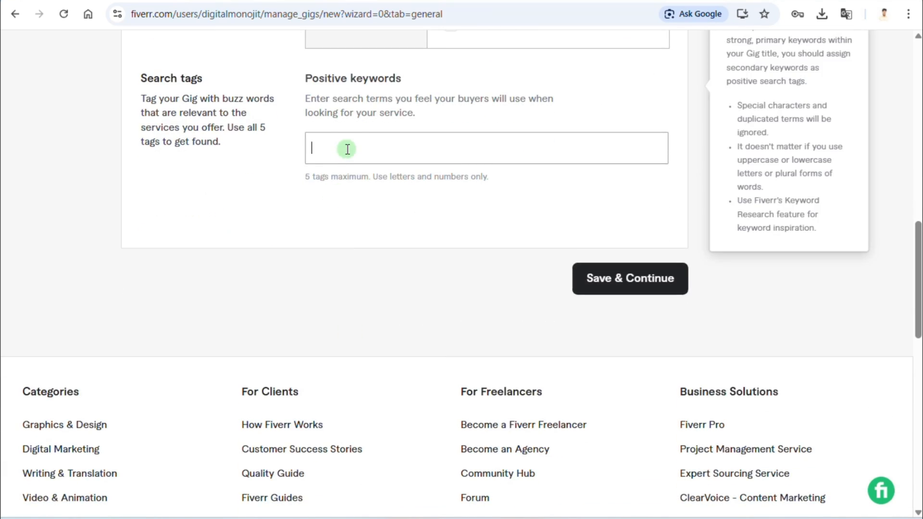
click(347, 149)
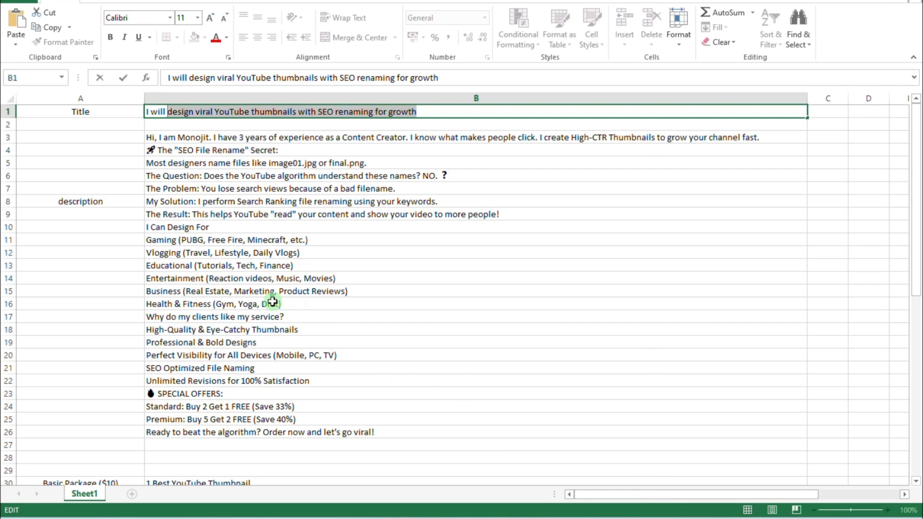
scroll(270, 301, down, 10)
scroll(174, 244, down, 4)
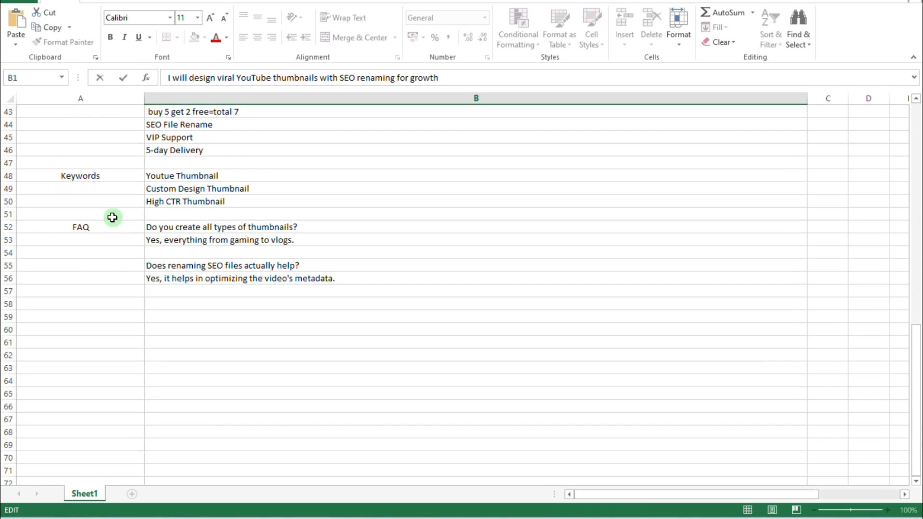
click(221, 178)
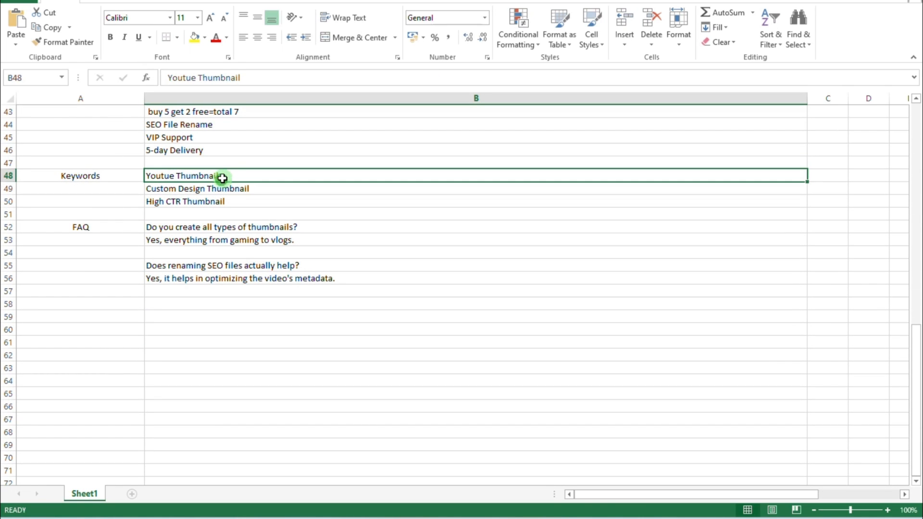
double_click(222, 179)
drag(222, 178, 138, 179)
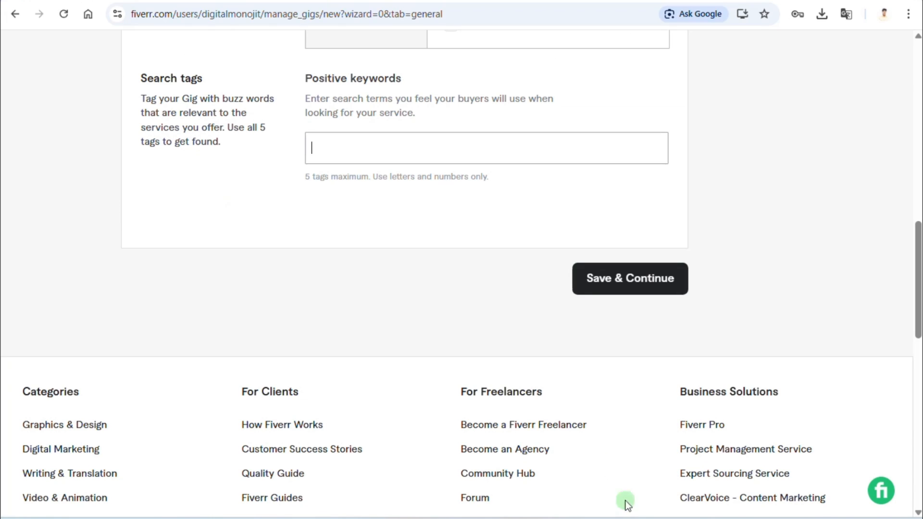
click(336, 176)
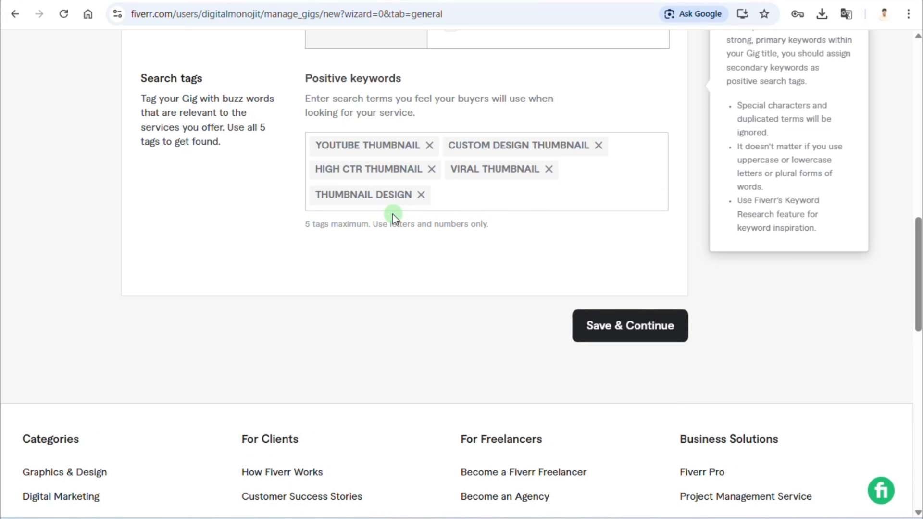
click(304, 235)
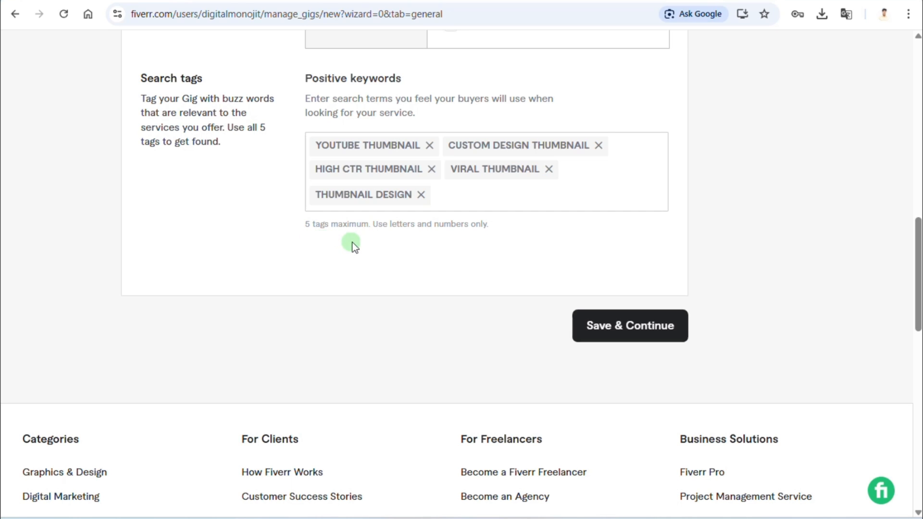
click(339, 182)
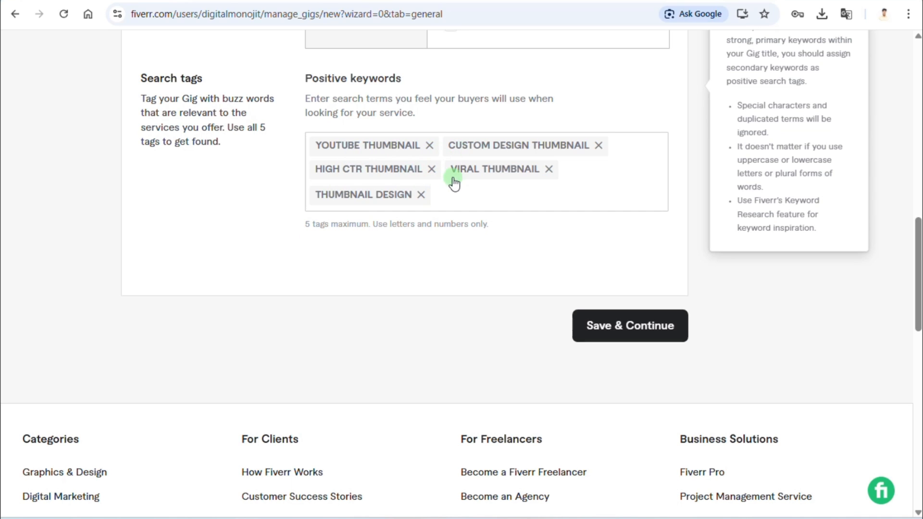
Step: Replace the search tag Custom Design Thumbnail with Custom Thumbnail, then save the gig overview and continue to pricing
click(437, 220)
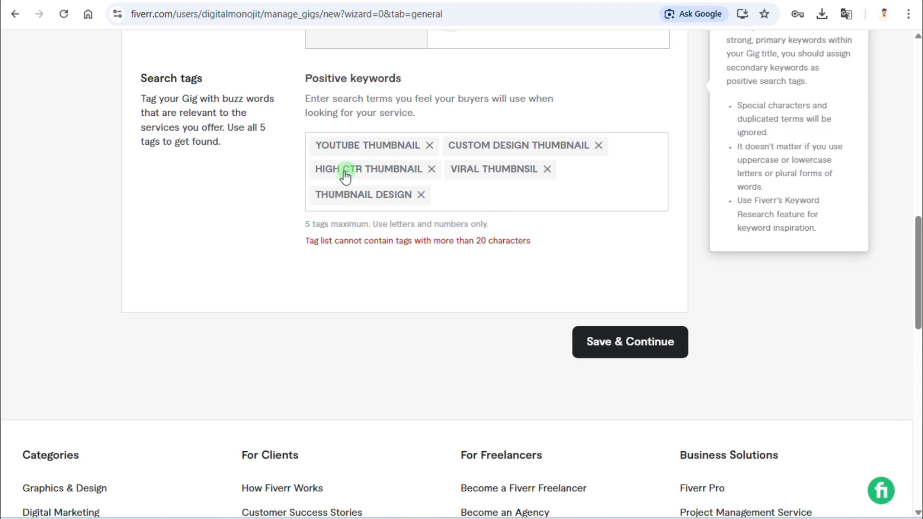
click(530, 152)
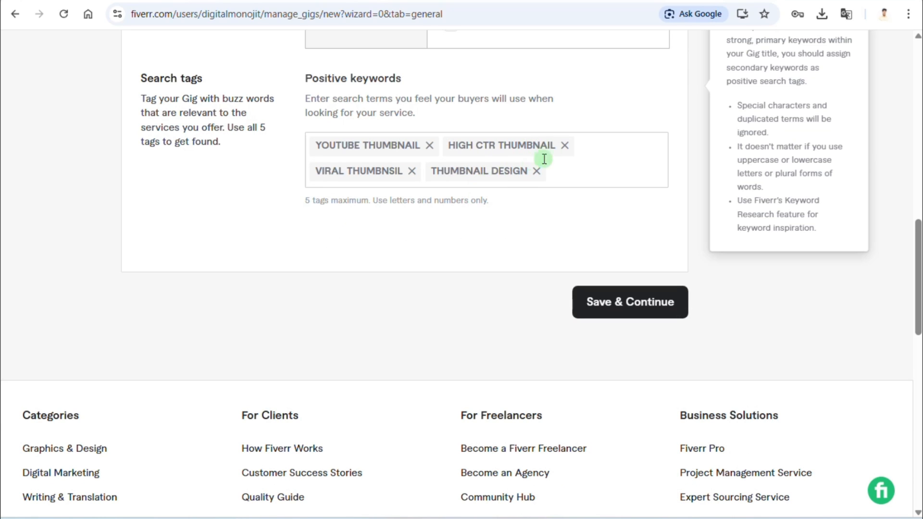
click(562, 171)
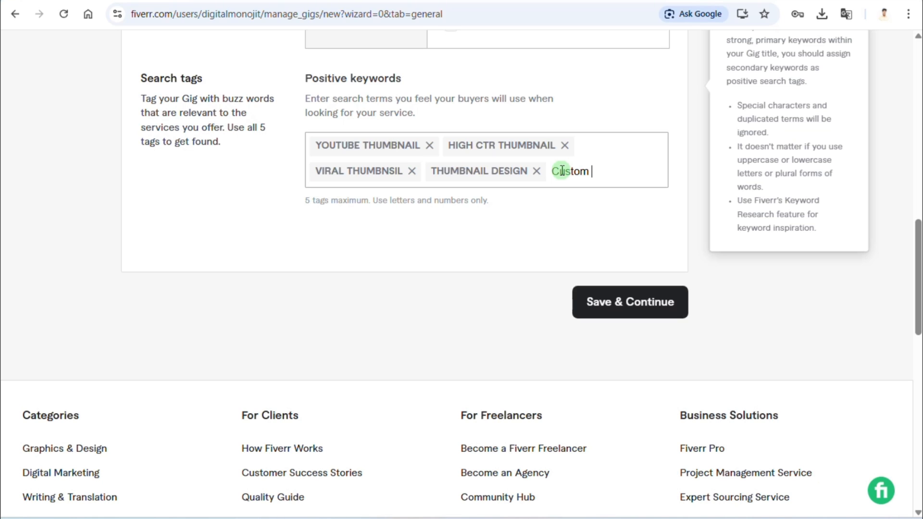
text(Thumbnsil)
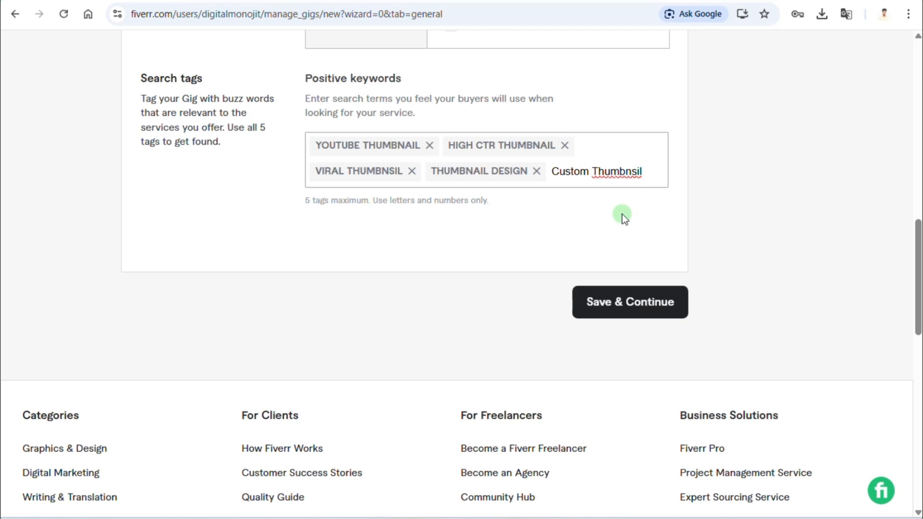
key(BackSpace)
text(a)
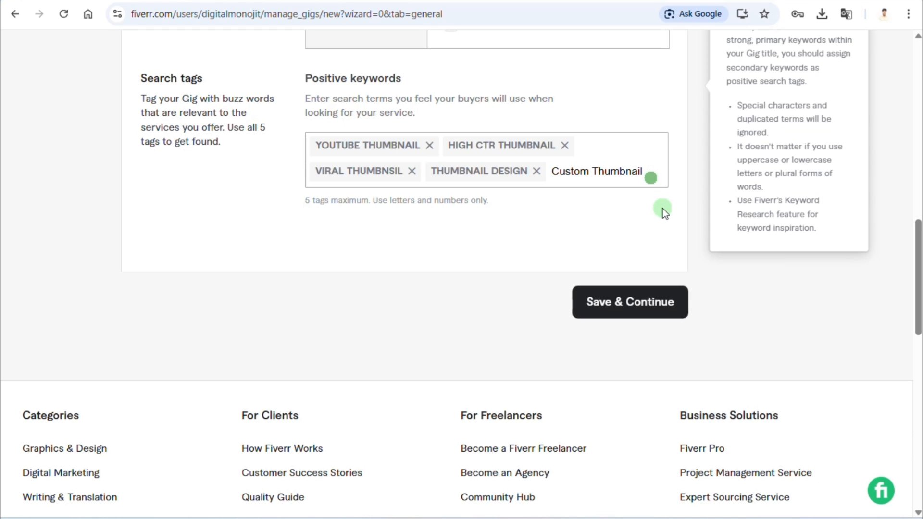
key(Return)
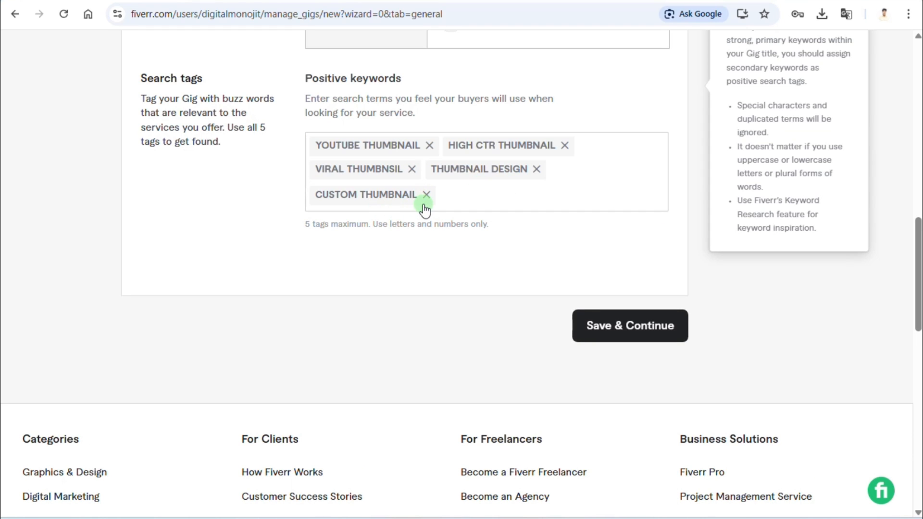
click(649, 326)
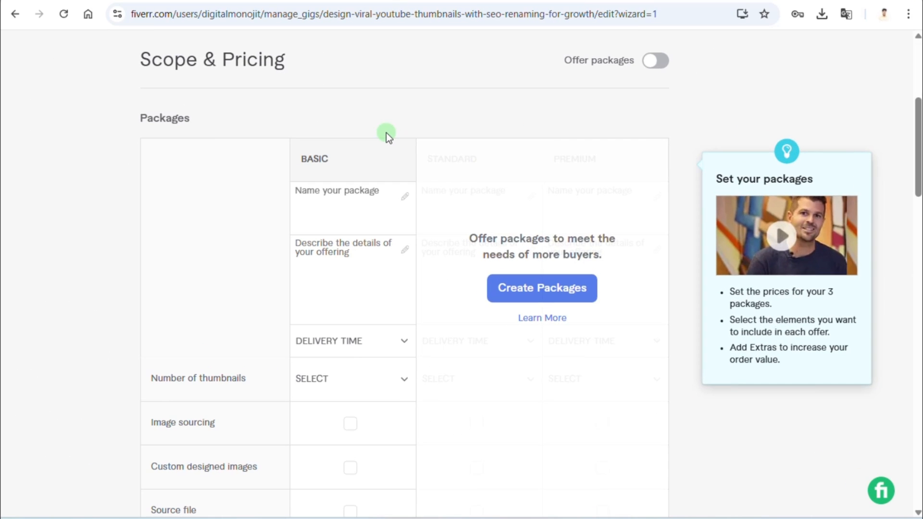
Step: Enable the three-package offer and name the Basic package Viral Thumbnail
mouse_move(363, 210)
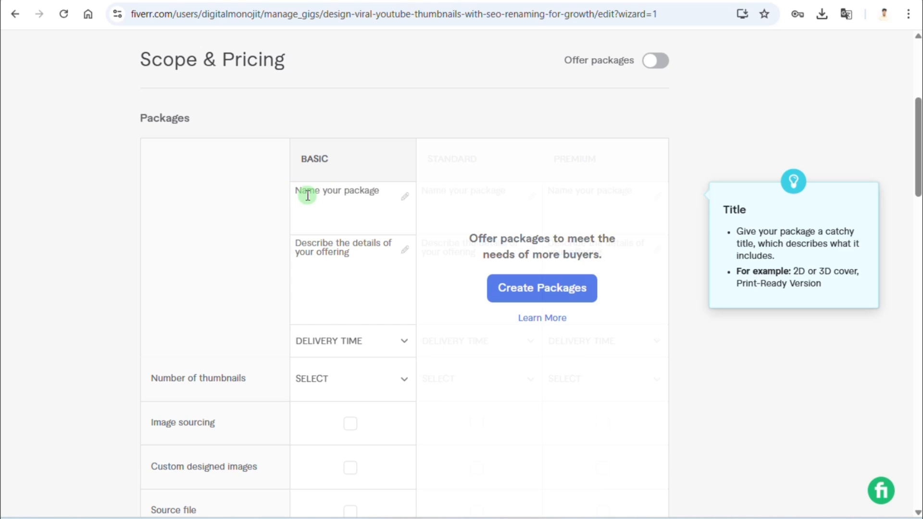
click(654, 64)
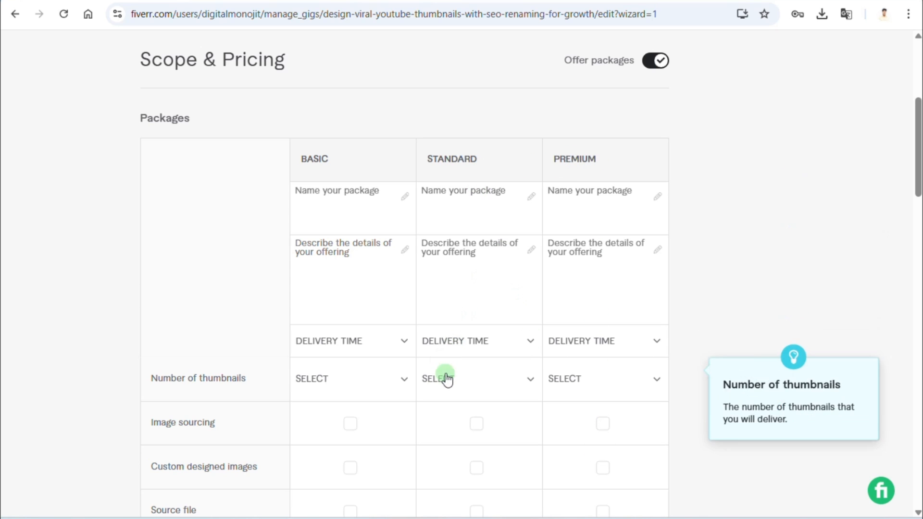
scroll(320, 175, down, 2)
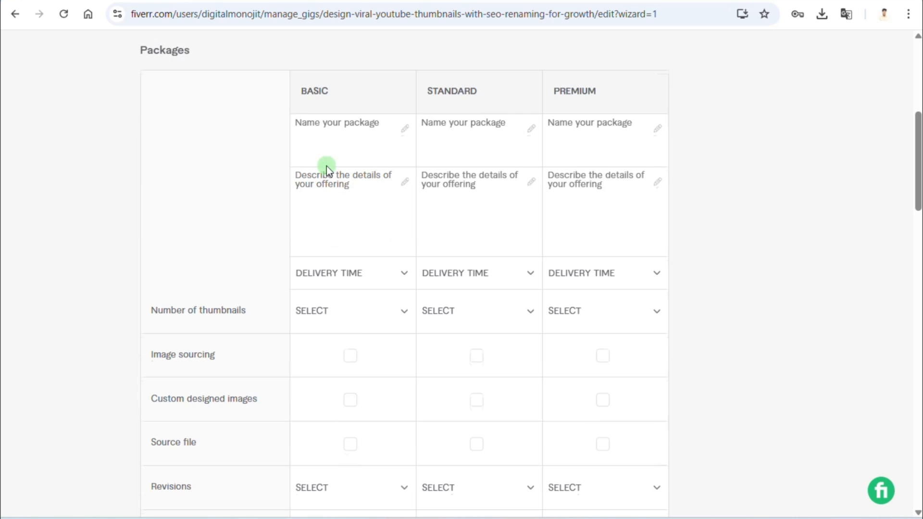
click(404, 129)
click(326, 141)
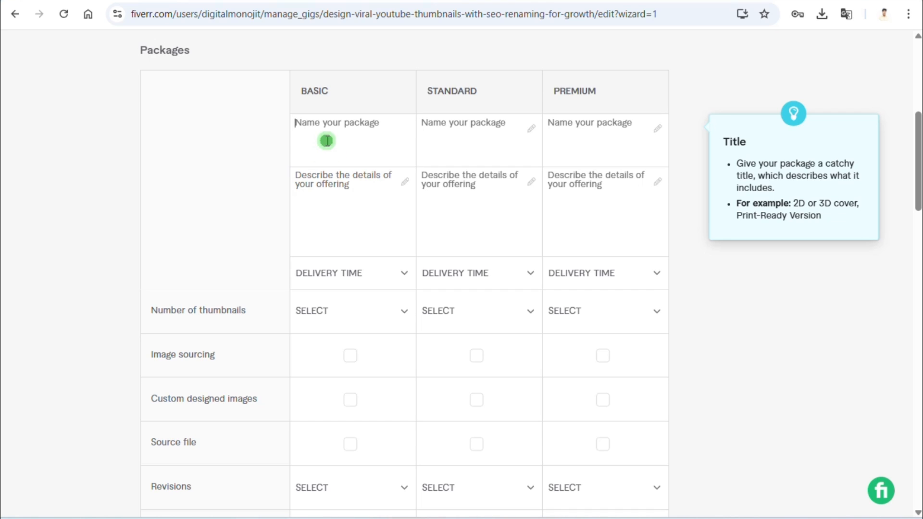
text(Viral Thumbnail)
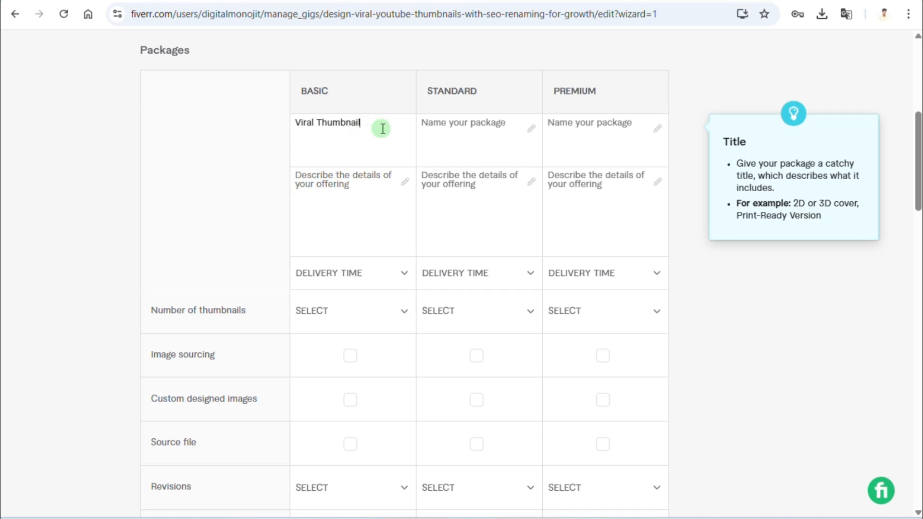
click(362, 170)
click(367, 121)
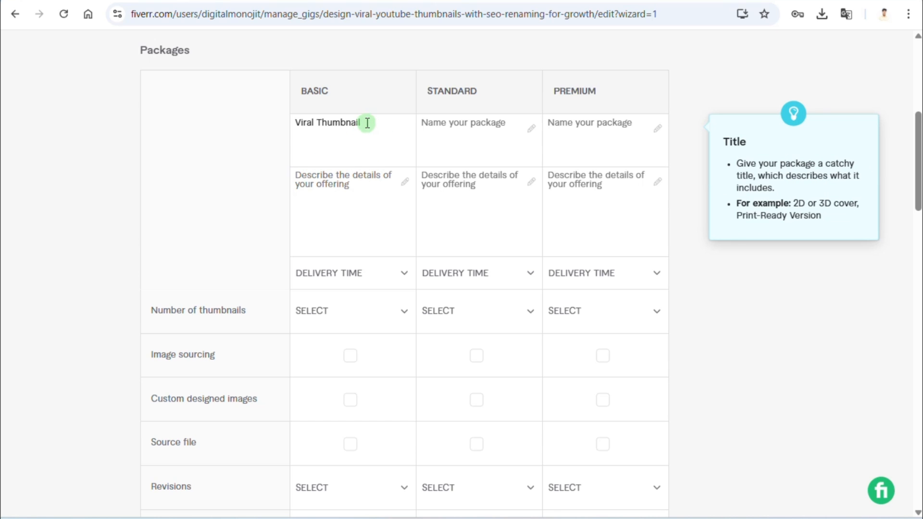
Step: Describe the Basic package using the spreadsheet text: "1 Best YouTube Thumbnail+Optimized for All Devices +High-Resolution PNG/JPG+Custom Designed Images"
scroll(368, 144, down, 1)
click(362, 109)
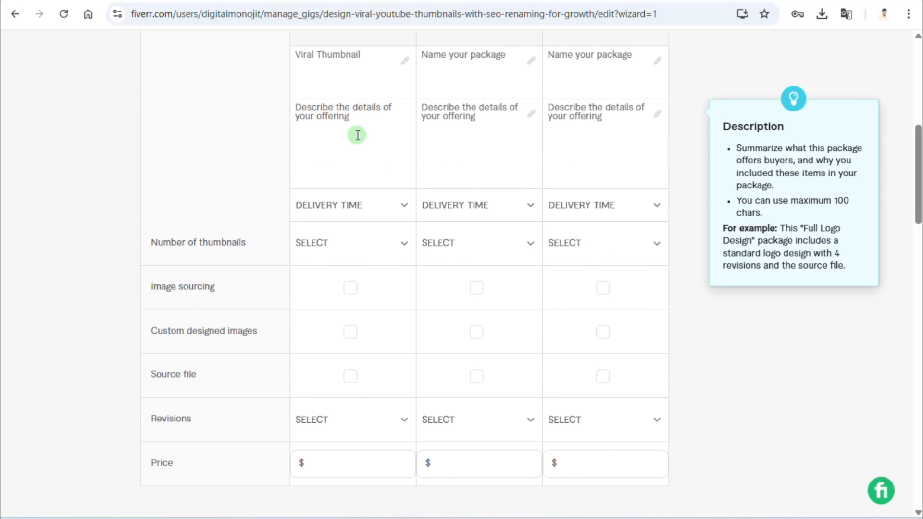
scroll(358, 135, up, 1)
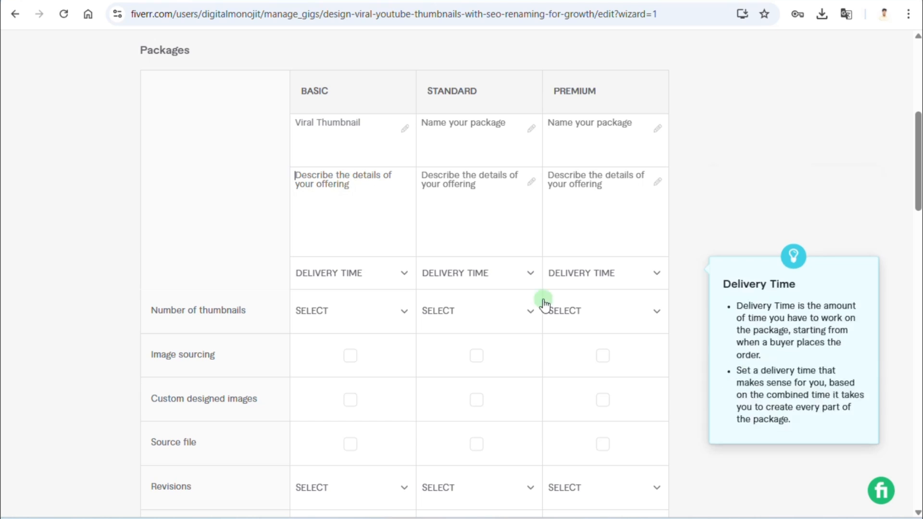
click(682, 513)
drag(287, 214, 143, 213)
key(ctrl+c)
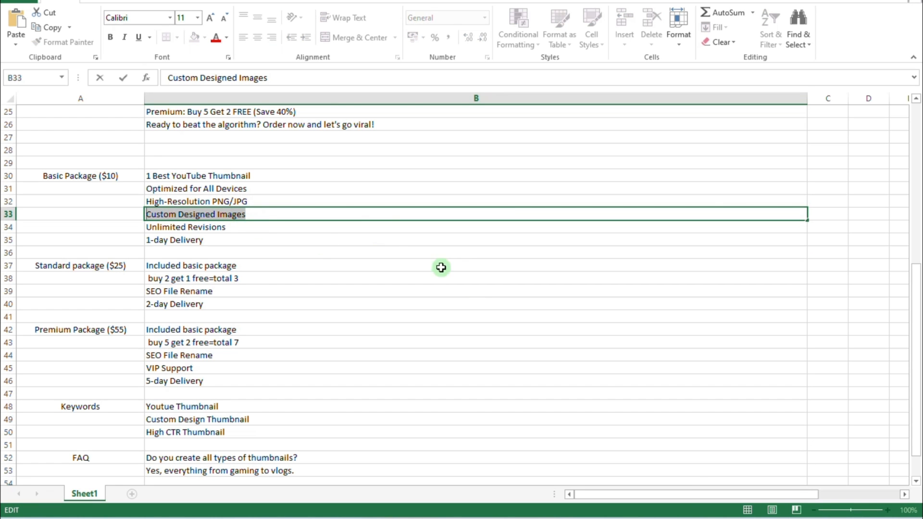
click(677, 514)
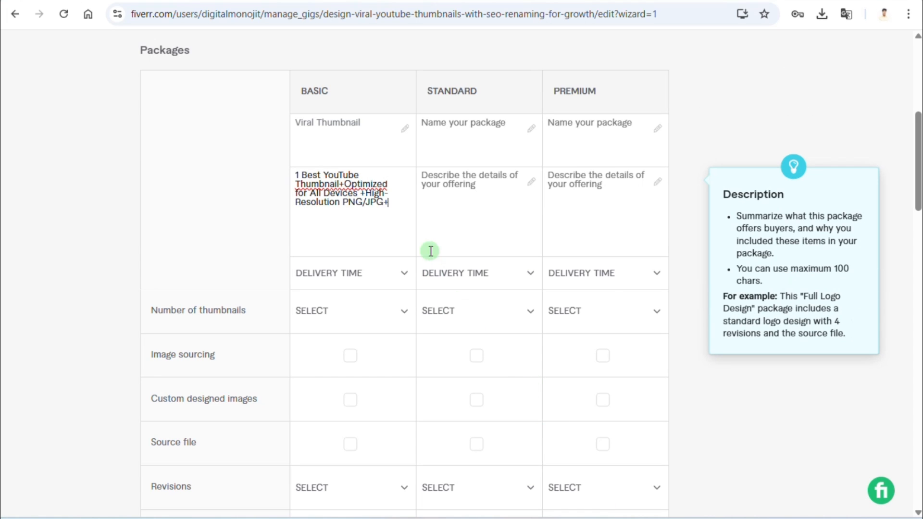
key(ctrl+v)
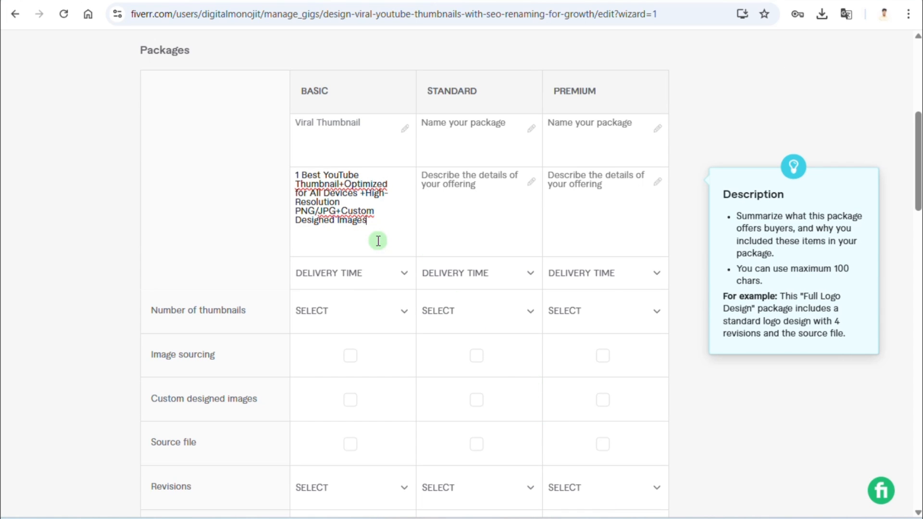
Step: Set the Basic package to 1 day delivery and 1 thumbnail, with custom designed images included
click(406, 275)
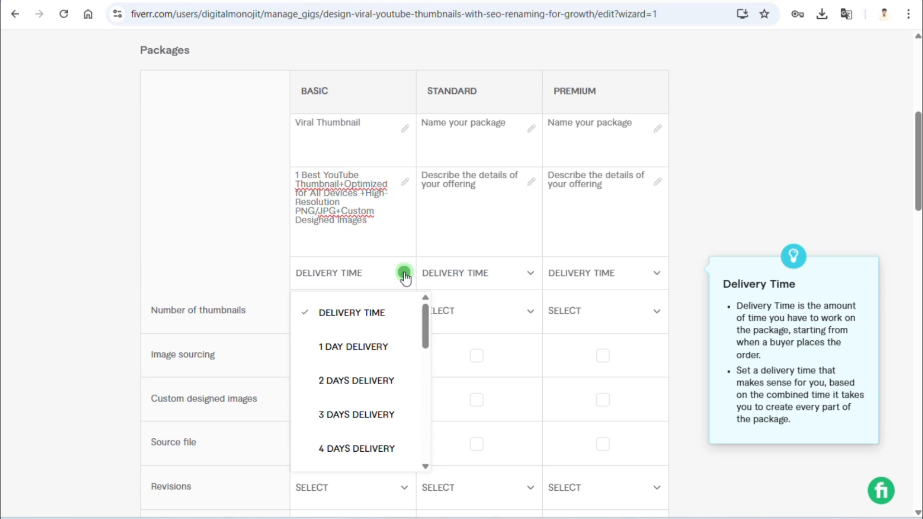
click(357, 348)
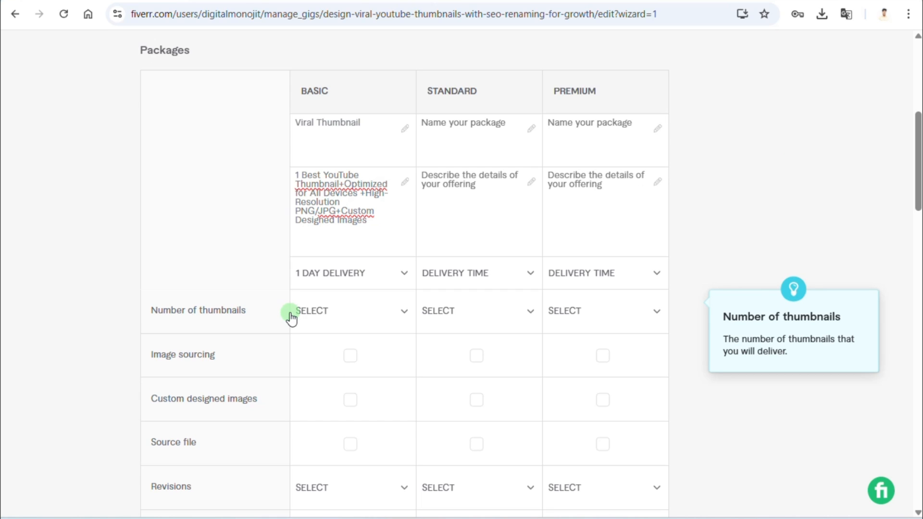
click(407, 318)
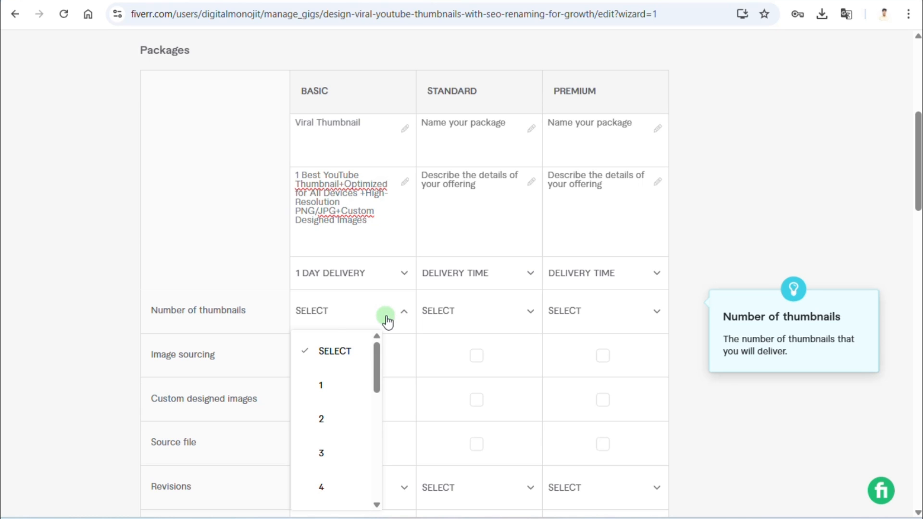
click(340, 386)
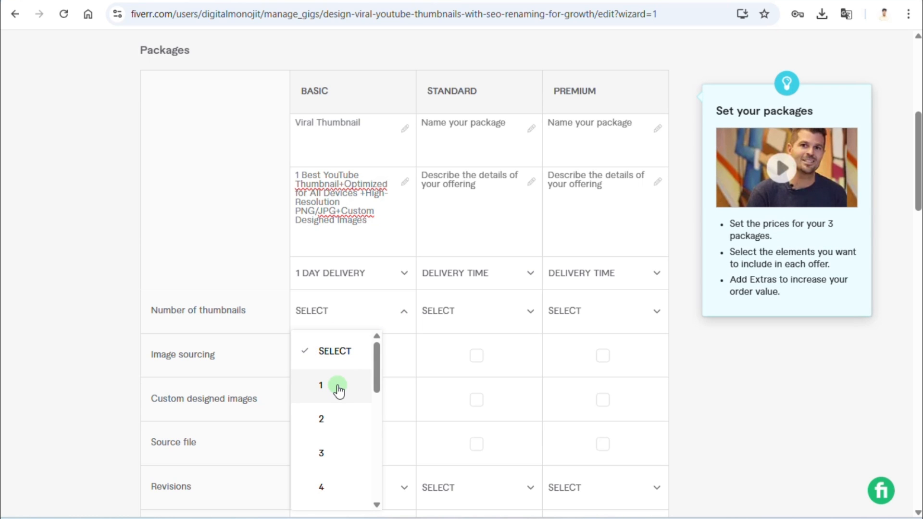
scroll(288, 308, down, 1)
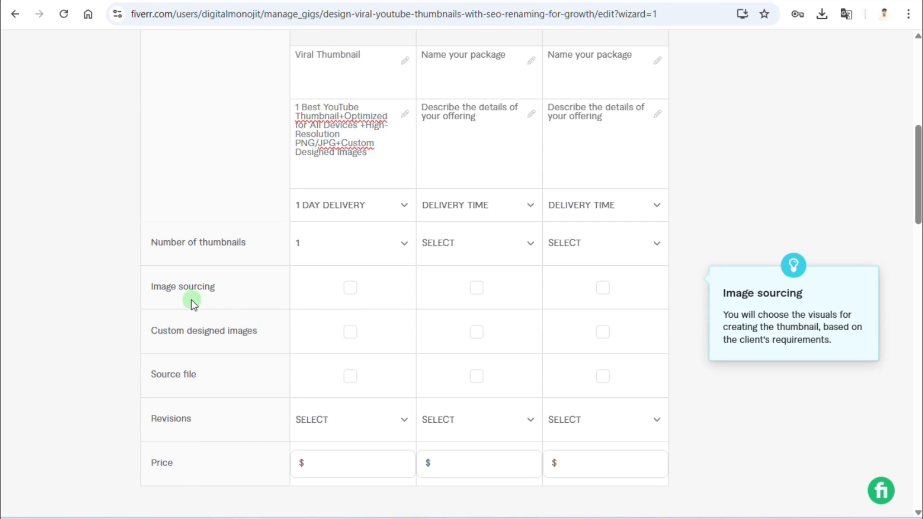
click(349, 337)
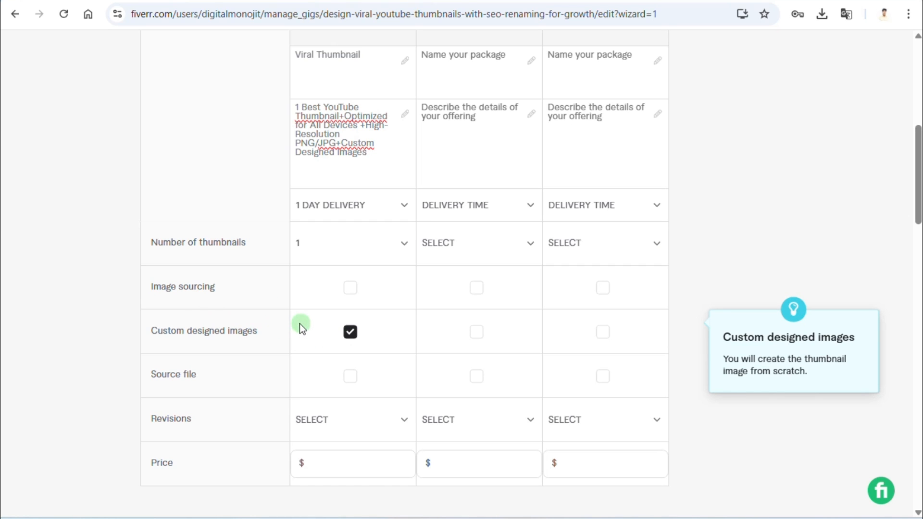
Step: Give the Basic package unlimited revisions and a price of $10
scroll(317, 341, down, 1)
click(405, 353)
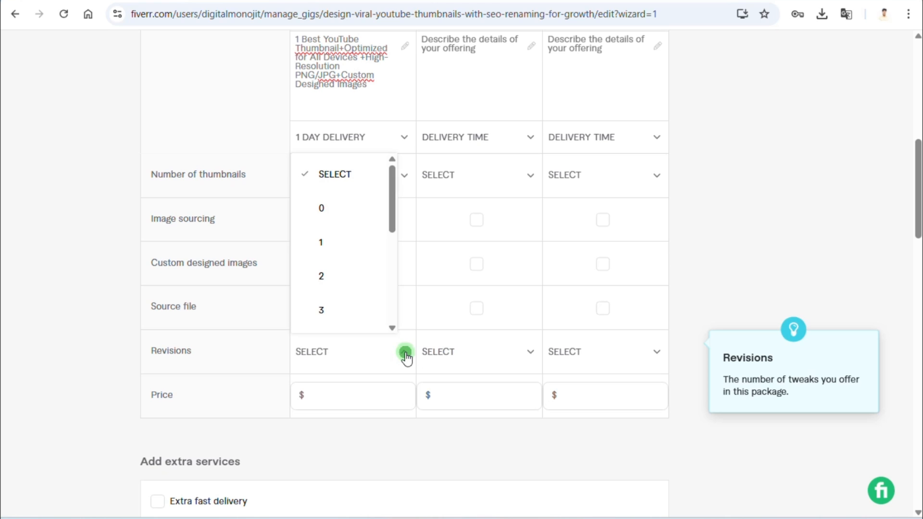
scroll(340, 257, down, 2)
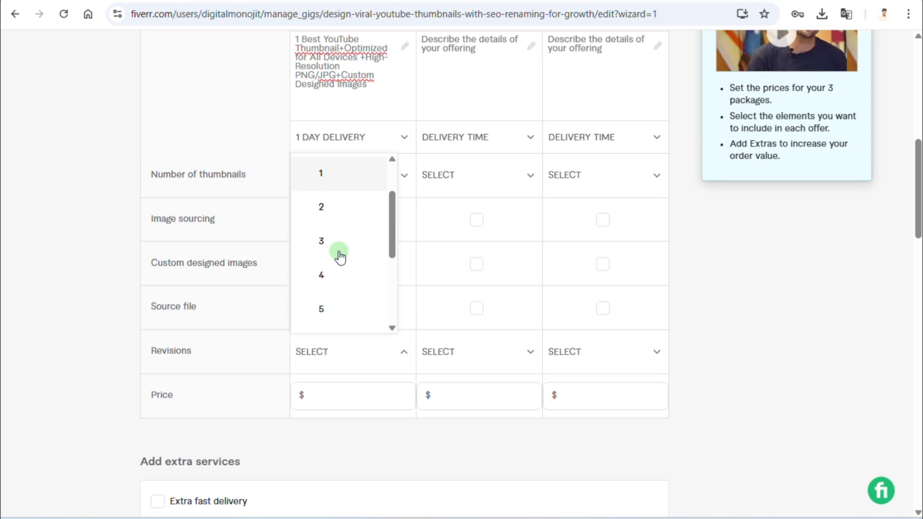
scroll(340, 257, down, 2)
scroll(340, 256, down, 3)
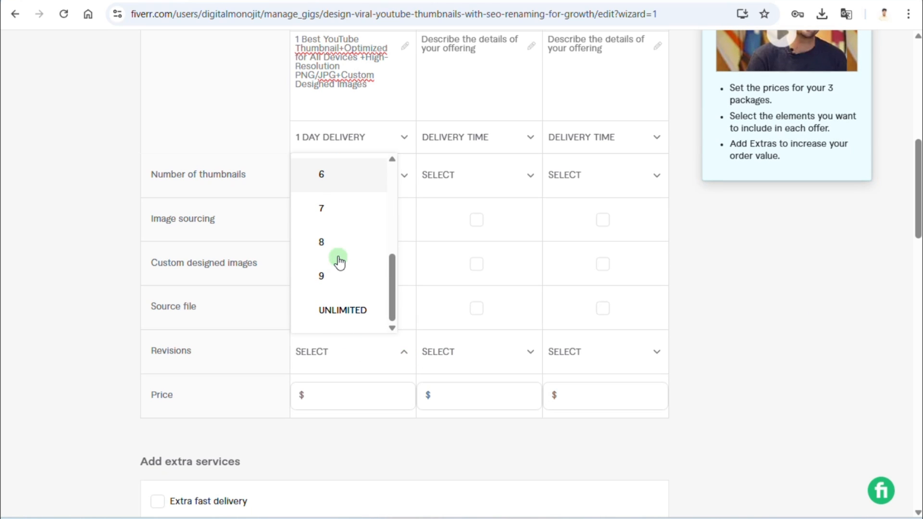
click(335, 321)
click(340, 393)
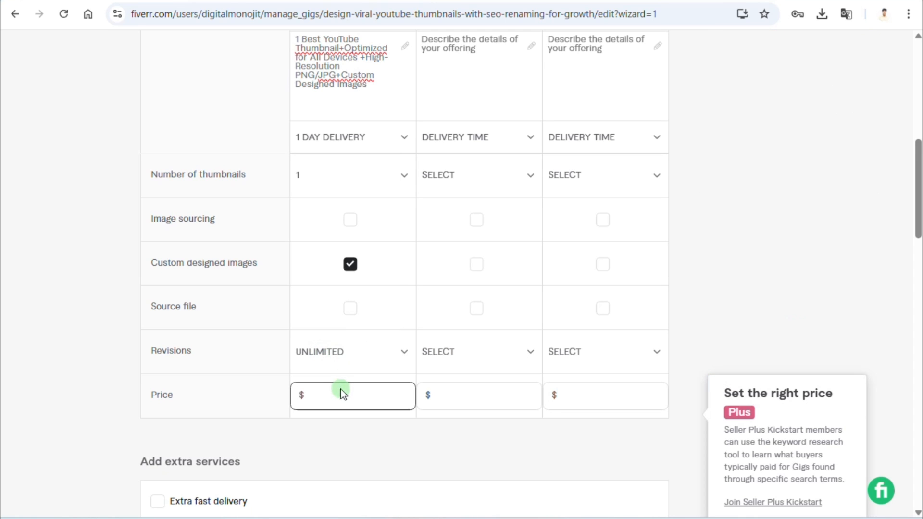
click(341, 393)
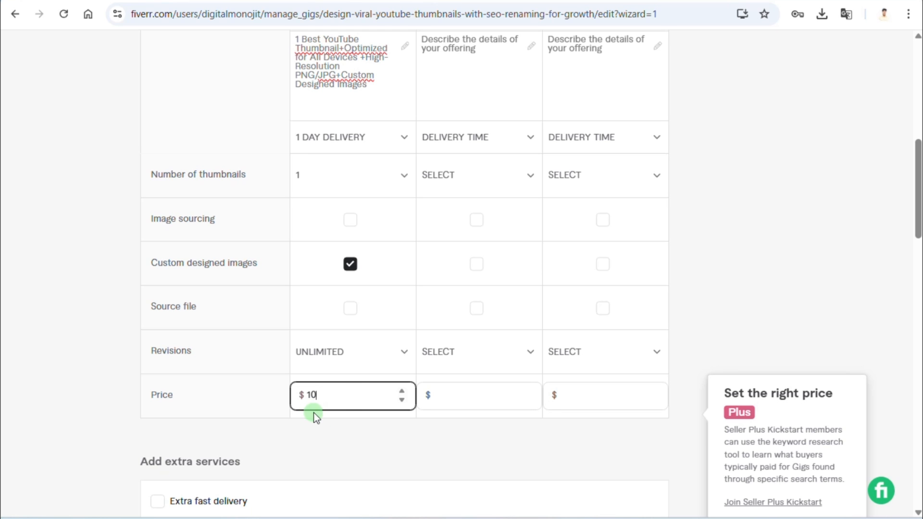
Step: Review the Basic, Standard and Premium packages, then save Scope & Pricing and continue to the gig's description page
scroll(366, 370, up, 4)
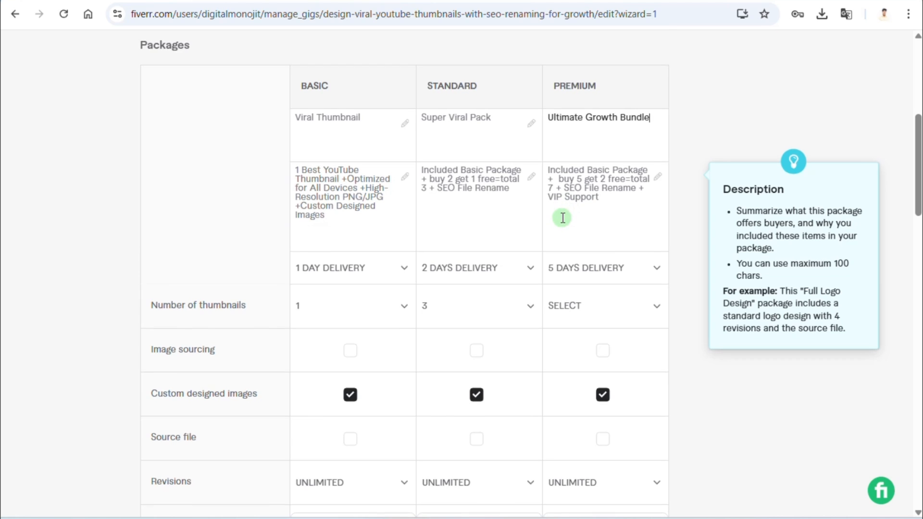
scroll(561, 216, down, 1)
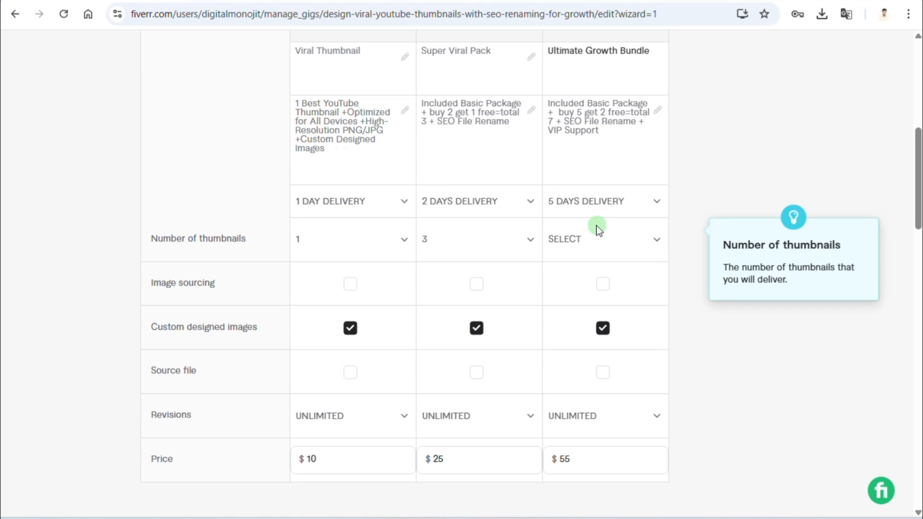
scroll(601, 223, up, 1)
scroll(625, 222, down, 3)
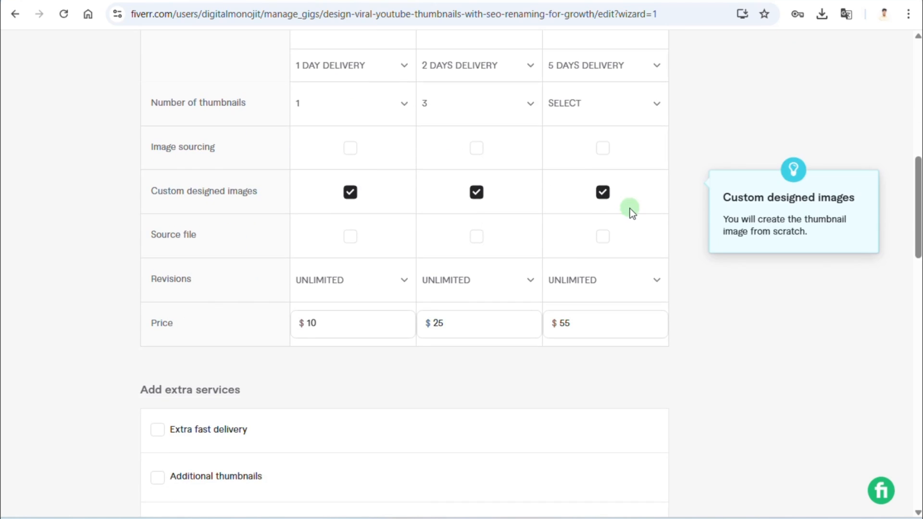
scroll(630, 209, down, 7)
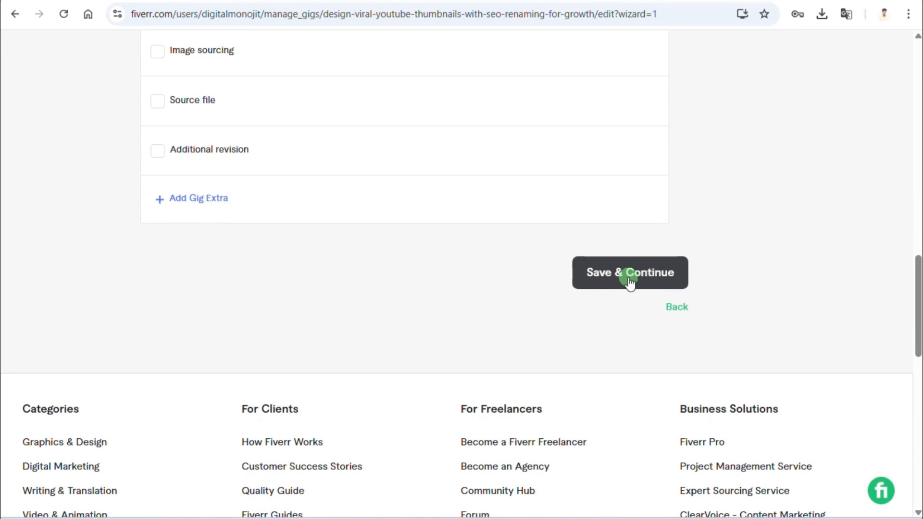
click(638, 282)
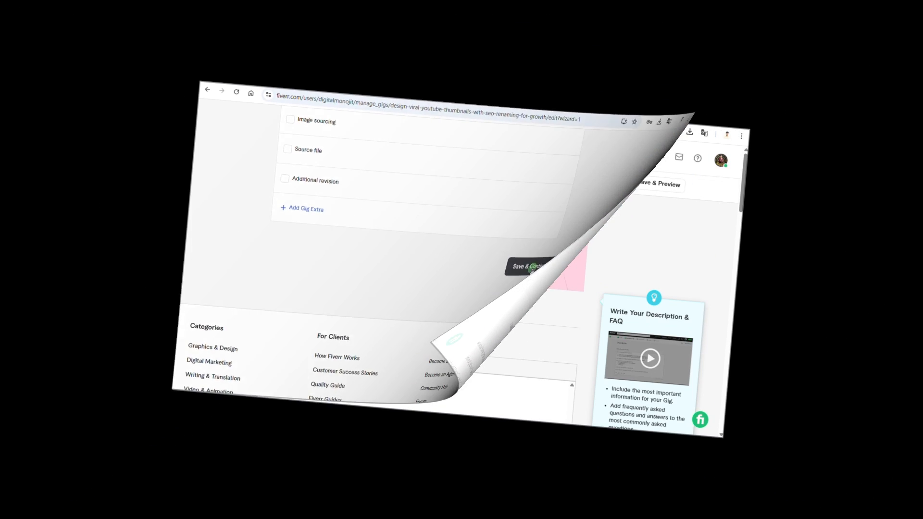
scroll(434, 332, down, 1)
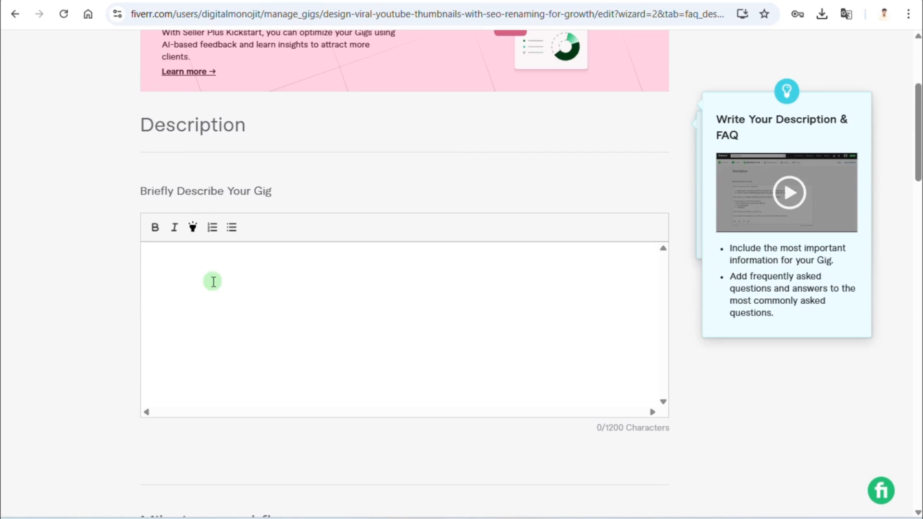
Step: Fill the empty gig description with the description text copied from the spreadsheet, from the introduction to "Ready to beat the algorithm? Order now and let's go viral!"
click(240, 383)
key(alt+Tab)
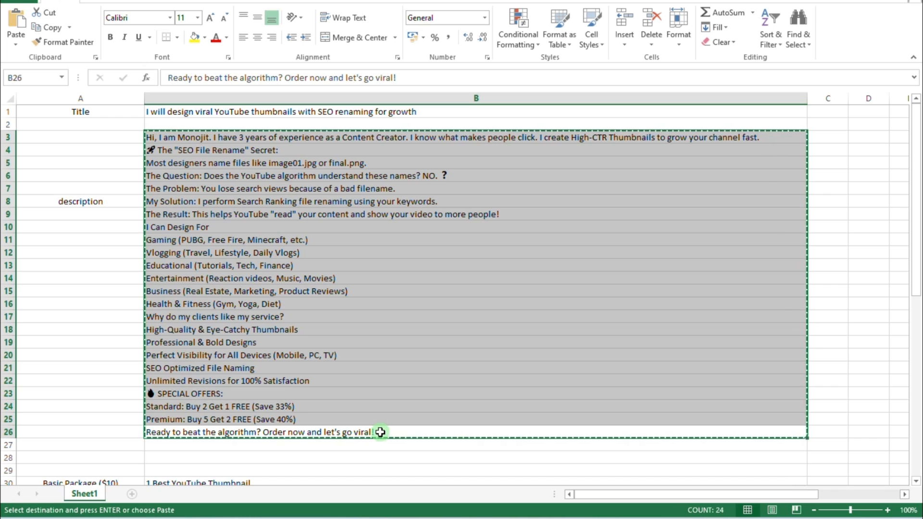
key(ctrl+q)
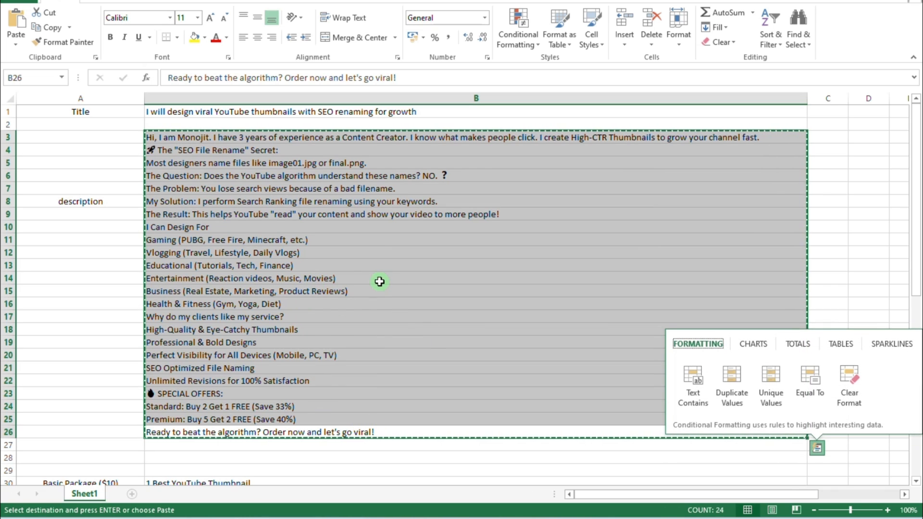
click(437, 415)
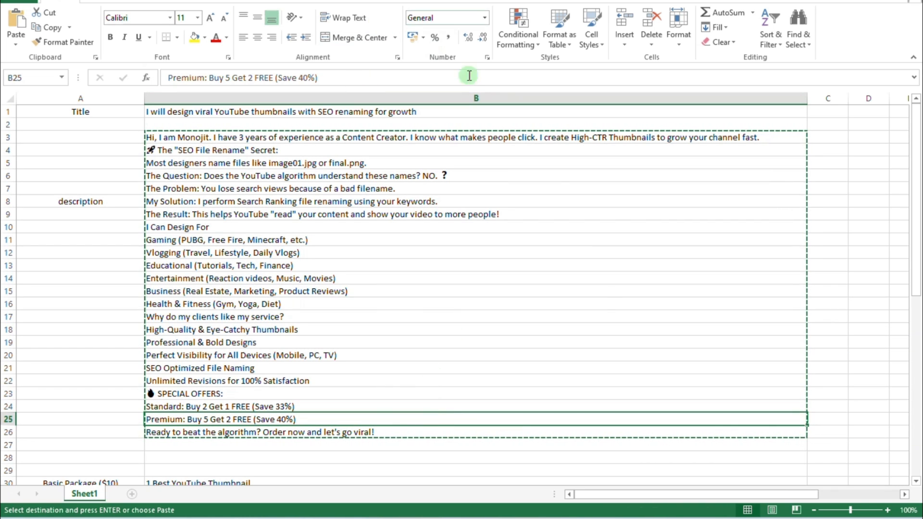
click(629, 518)
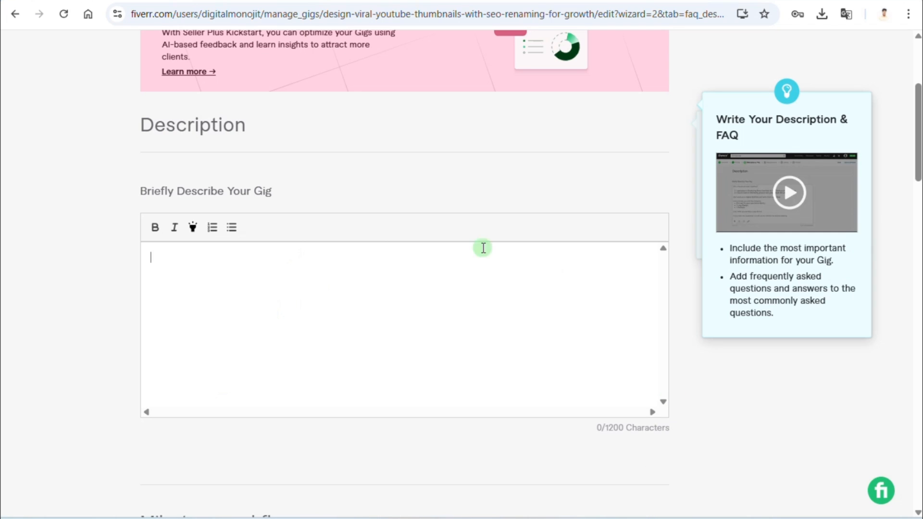
click(192, 274)
key(ctrl+v)
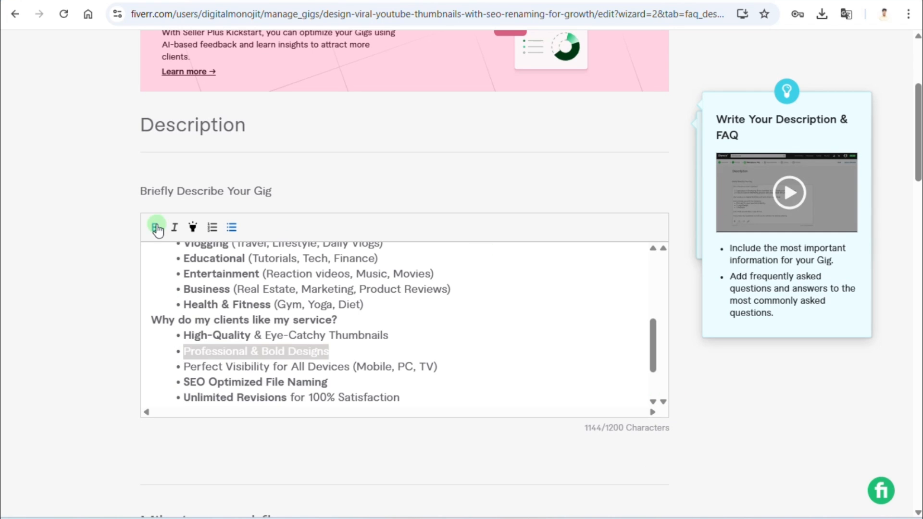
Step: Make "Perfect Visibility" bold in the description's list of reasons why clients like the service
click(349, 368)
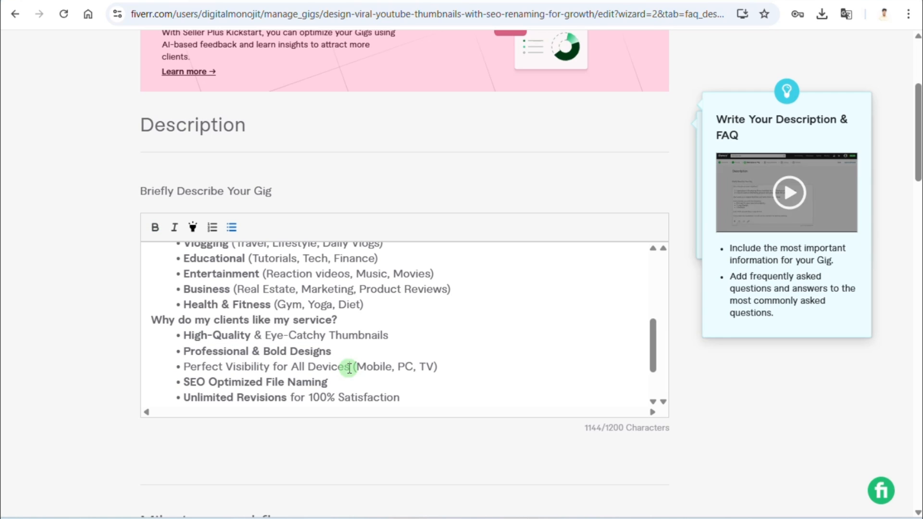
drag(349, 369, 245, 369)
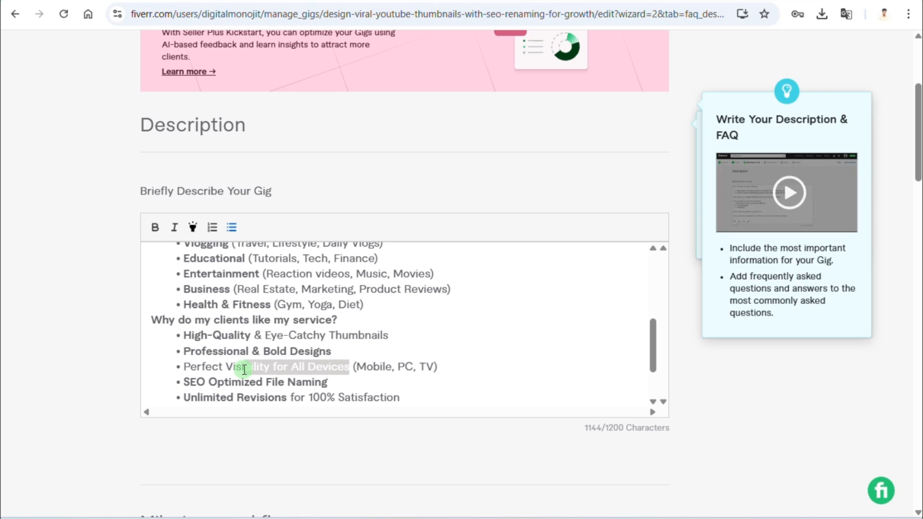
drag(270, 369, 221, 369)
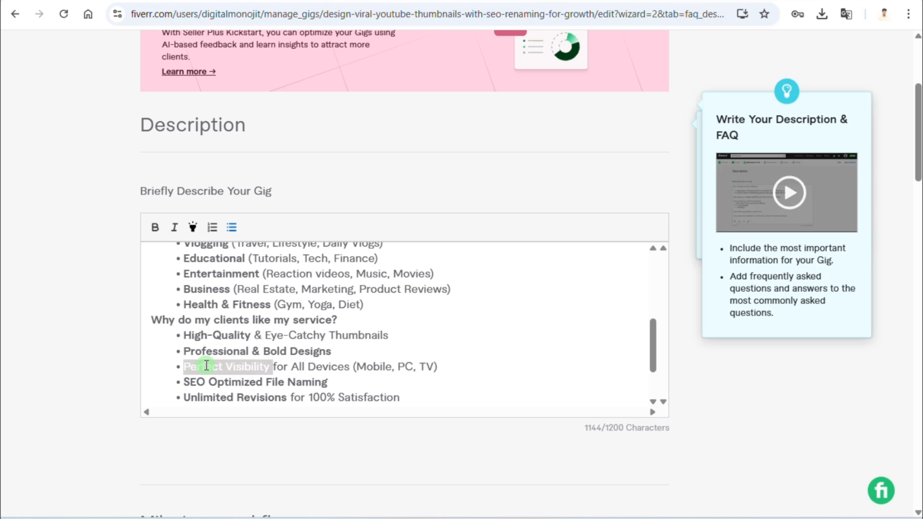
click(156, 228)
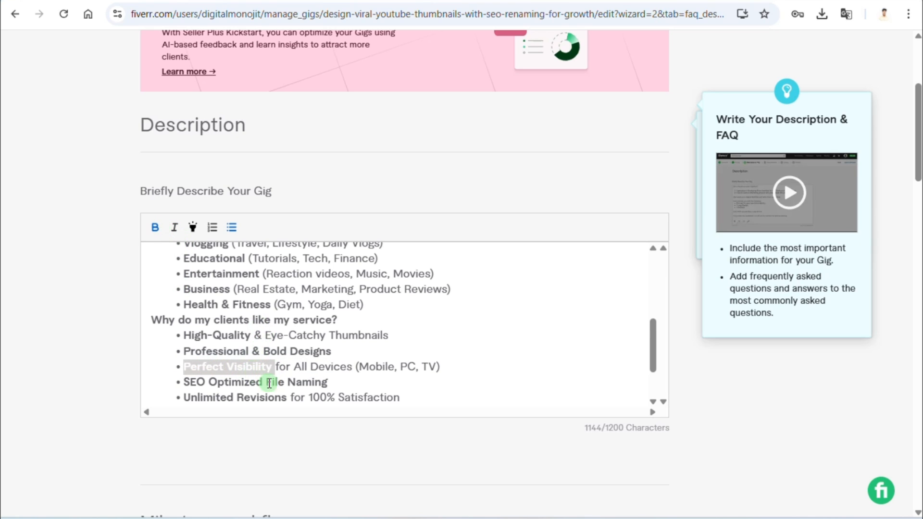
Step: Make "Buy 2 Get 1 FREE" and "Buy 5 Get 2 FREE" bold under SPECIAL OFFERS in the description
scroll(277, 384, down, 3)
click(310, 349)
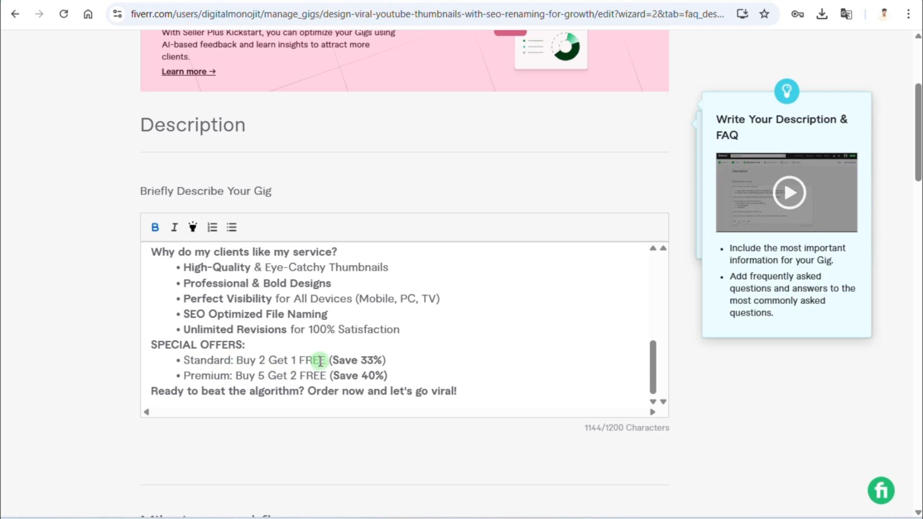
drag(327, 361, 237, 360)
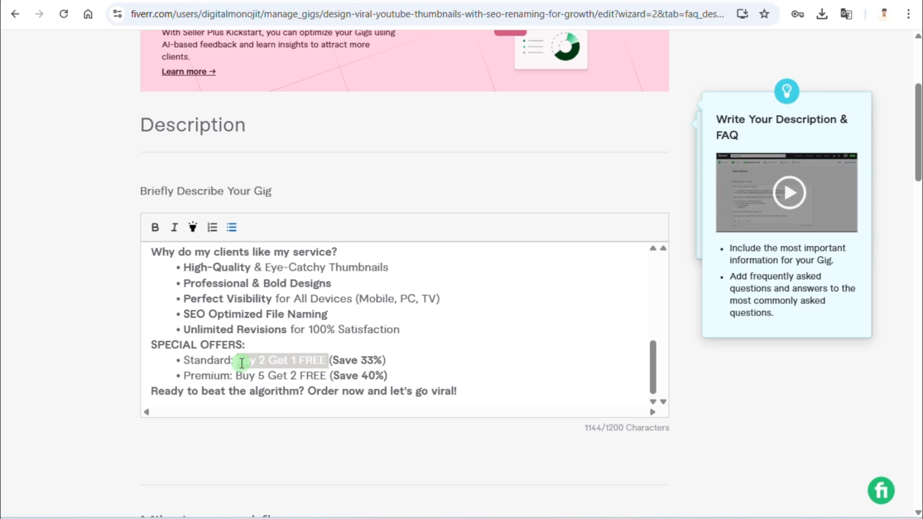
click(164, 228)
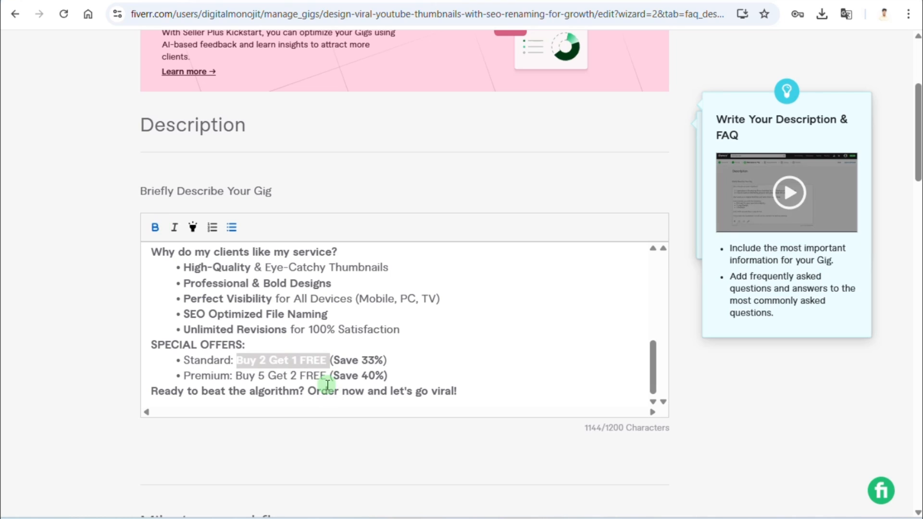
drag(327, 377, 243, 373)
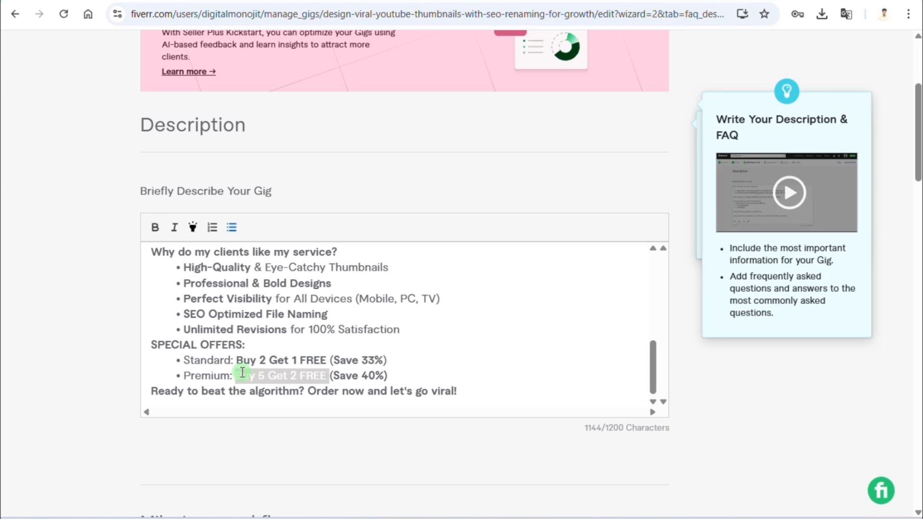
click(154, 236)
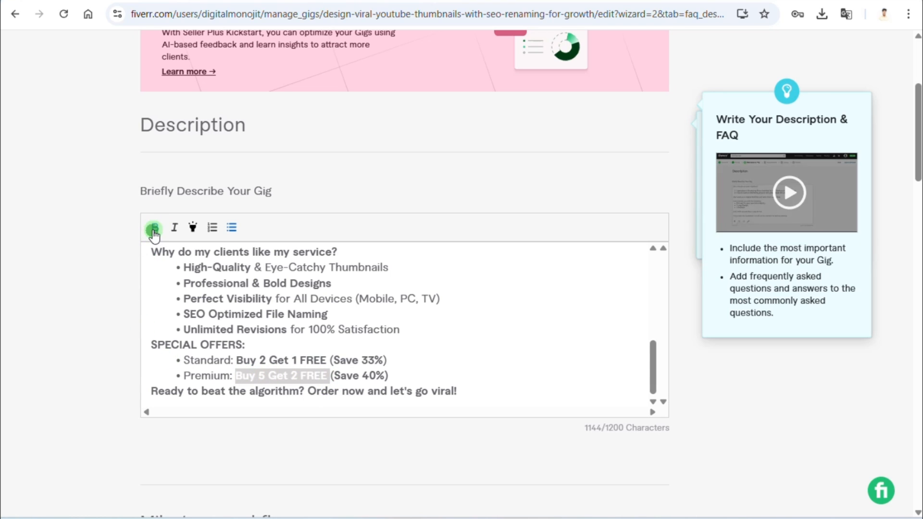
click(461, 334)
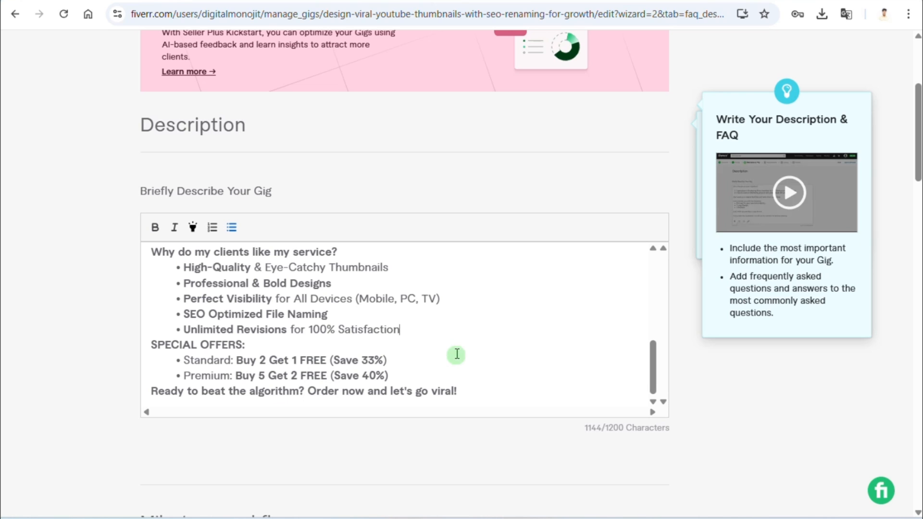
Step: Review the wording and bold formatting of the whole gig description
scroll(520, 354, up, 2)
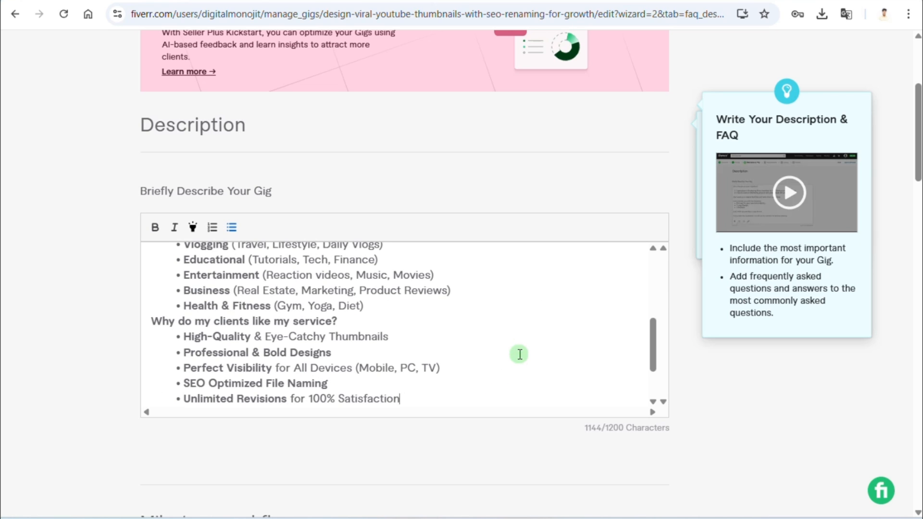
scroll(519, 354, up, 5)
scroll(520, 355, down, 4)
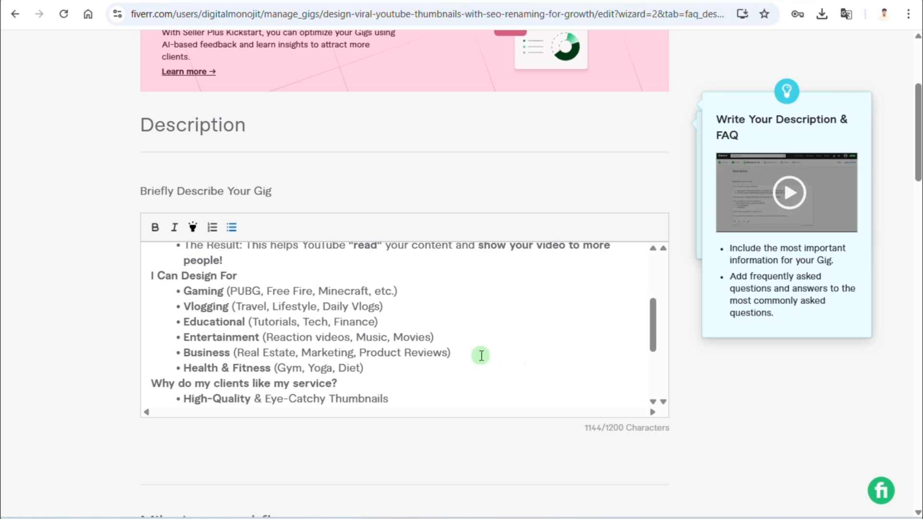
scroll(503, 342, down, 4)
scroll(503, 349, up, 6)
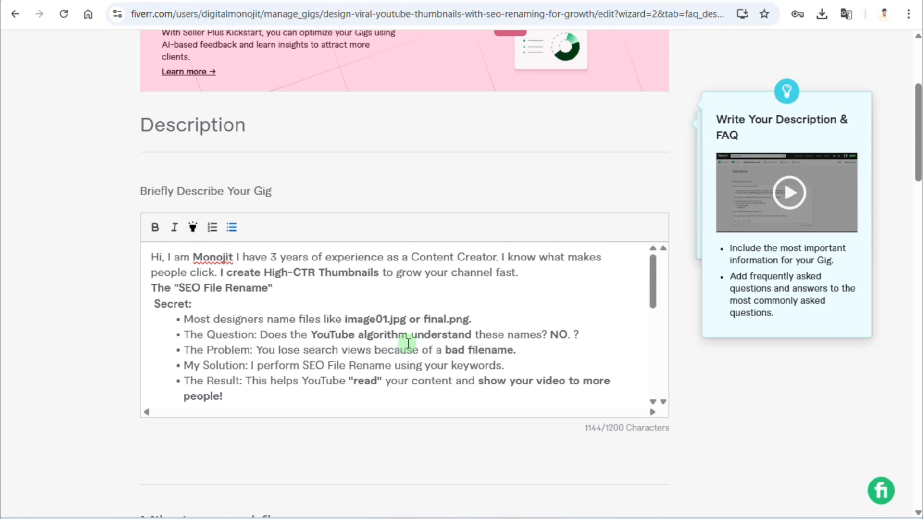
scroll(591, 375, down, 6)
Step: Start a new FAQ entry and enter the spreadsheet's question "Do you create all types of thumbnails?"
scroll(632, 415, down, 10)
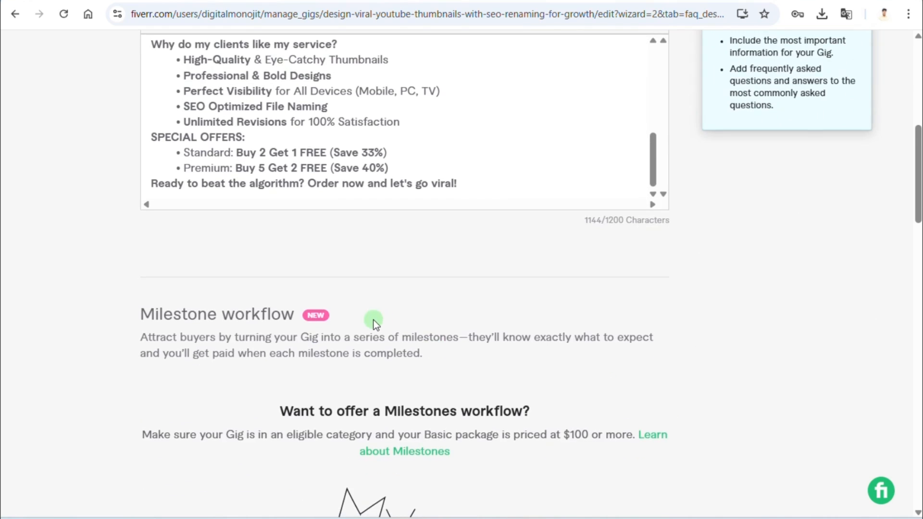
scroll(641, 342, down, 5)
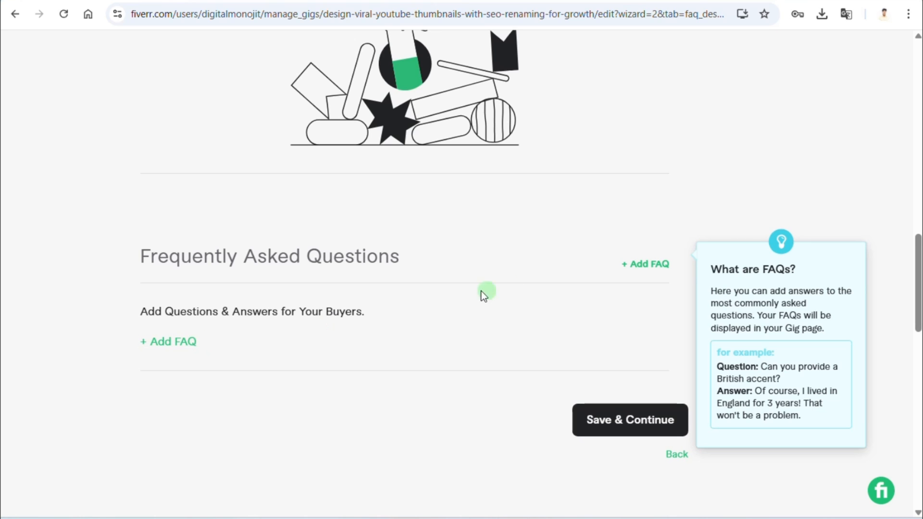
click(175, 343)
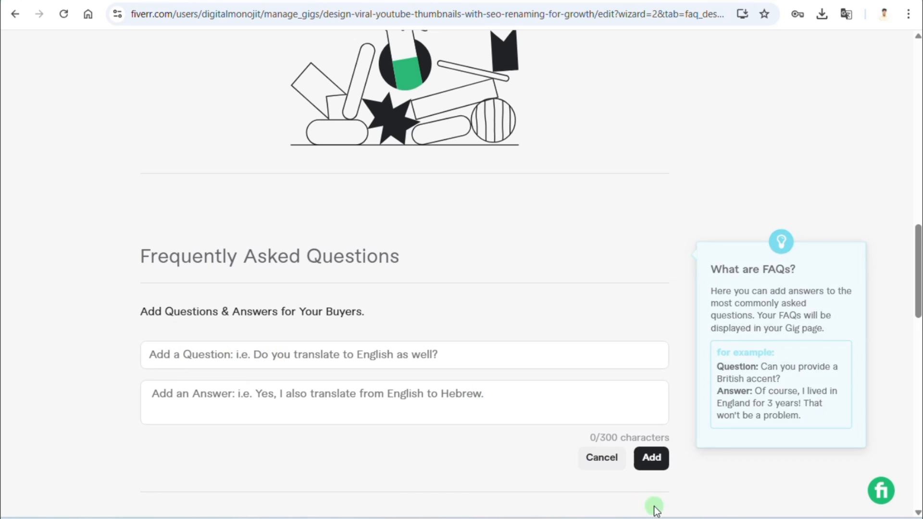
key(alt+Tab)
scroll(280, 259, down, 7)
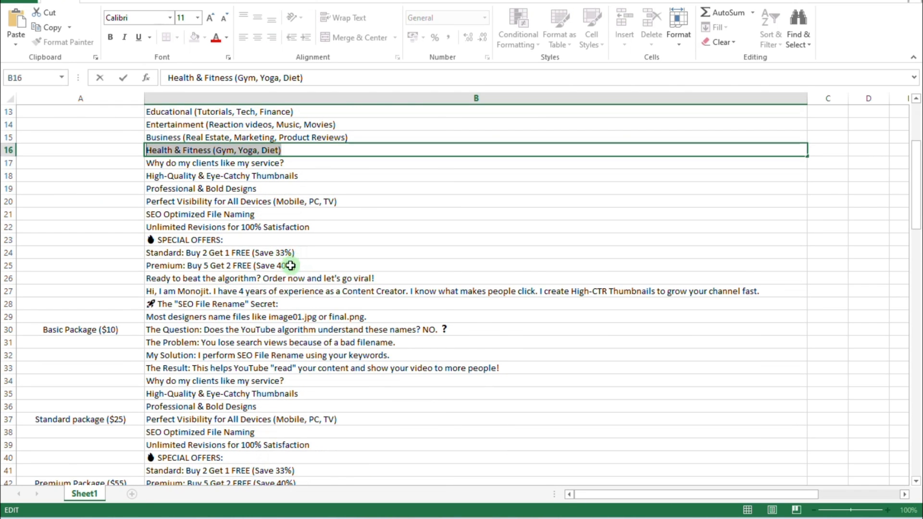
scroll(301, 269, down, 6)
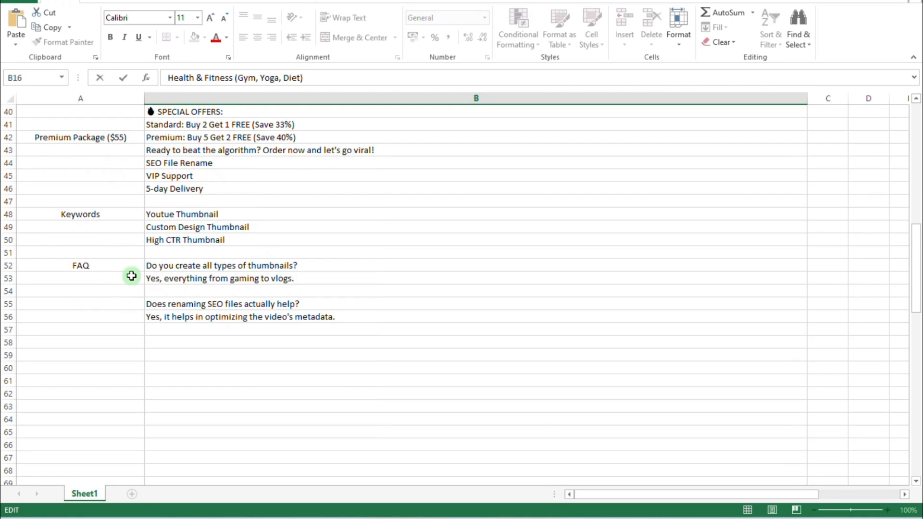
double_click(304, 268)
drag(303, 267, 147, 266)
key(ctrl+c)
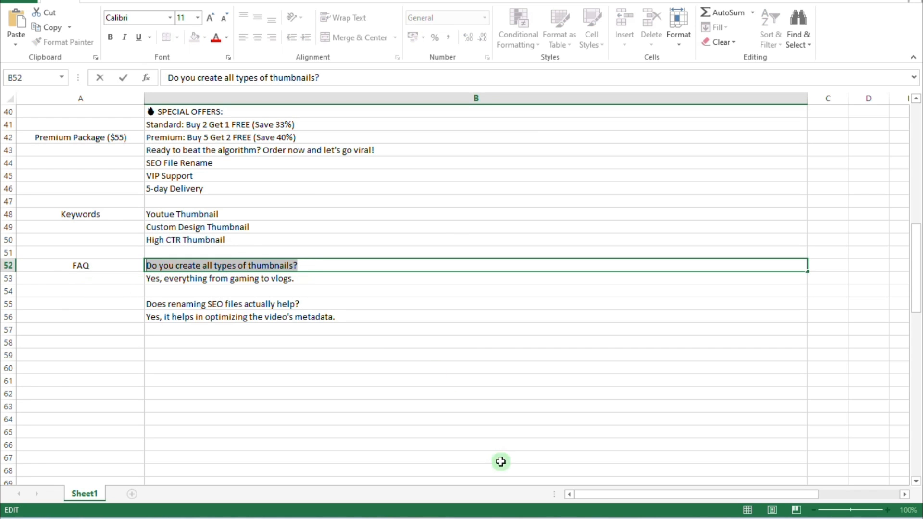
click(627, 443)
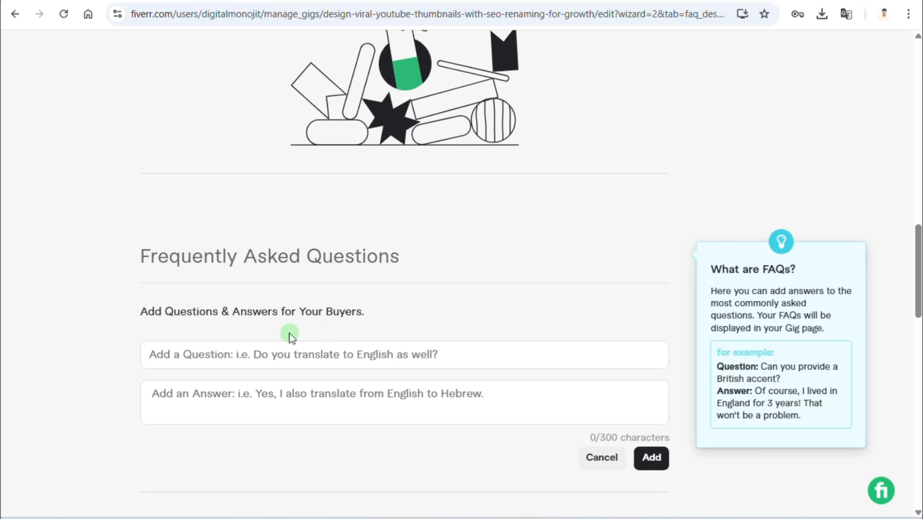
click(206, 352)
key(ctrl+v)
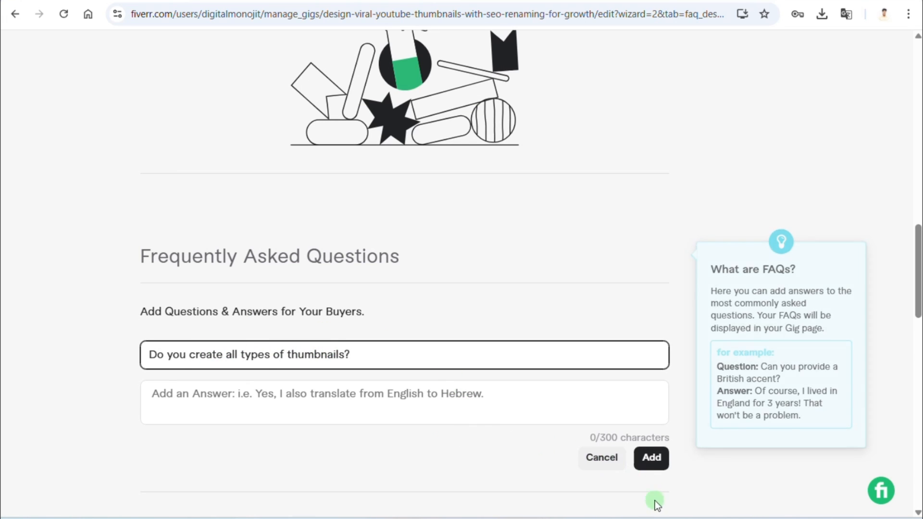
Step: Answer the FAQ question with the spreadsheet text "Yes, everything from gaming to vlogs." and add the entry
click(659, 518)
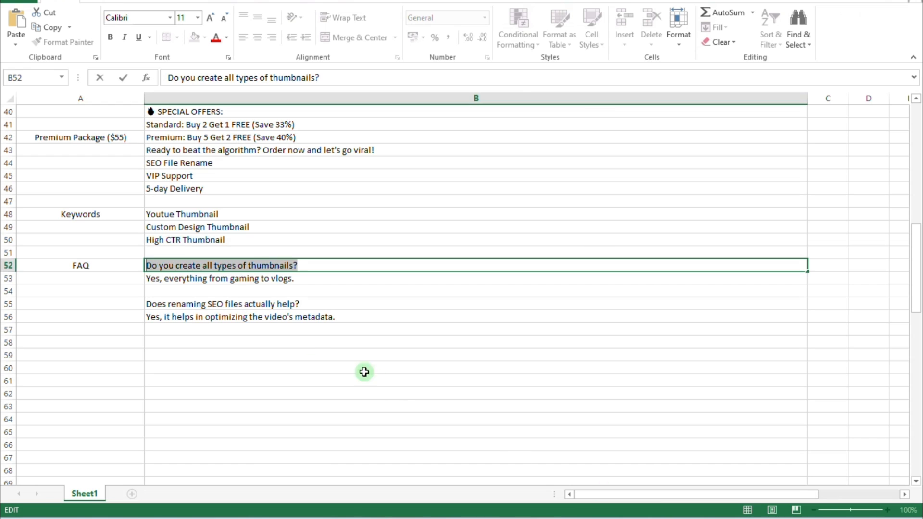
click(313, 286)
key(ctrl+z)
click(309, 277)
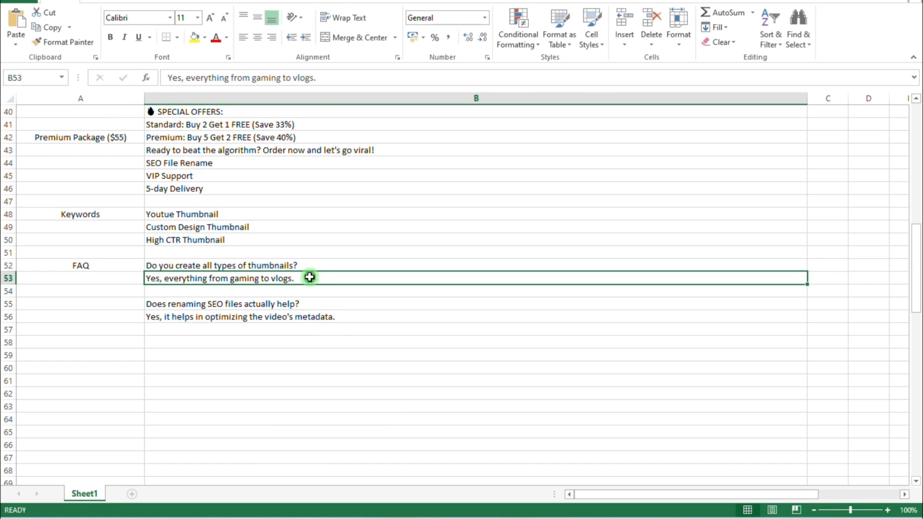
double_click(309, 278)
drag(310, 277, 132, 281)
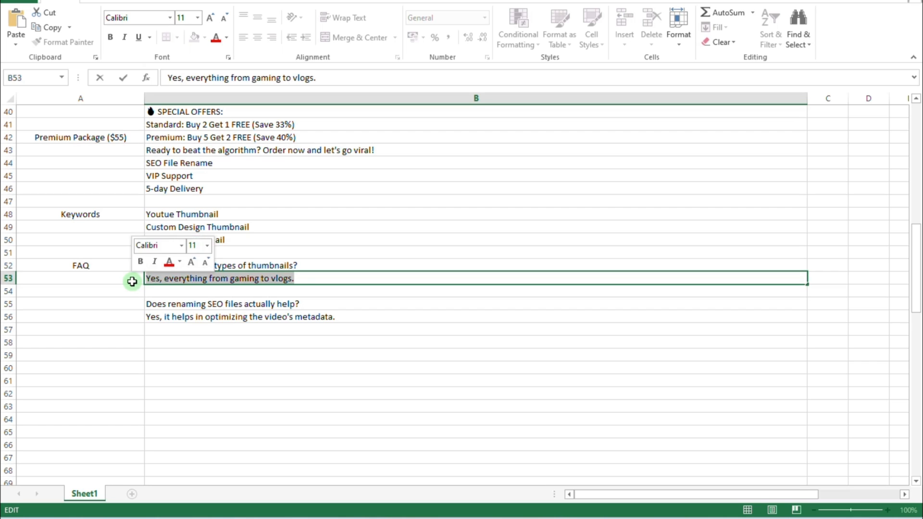
key(ctrl+c)
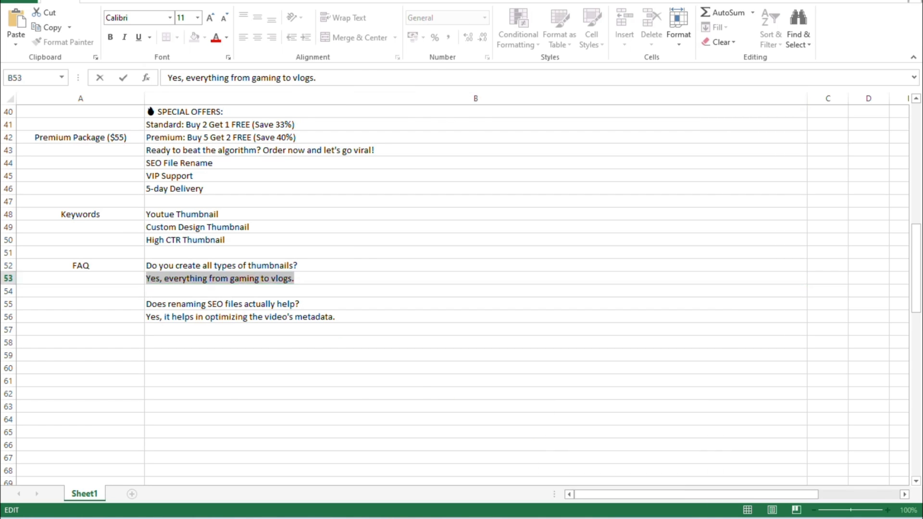
key(alt+Tab)
click(289, 391)
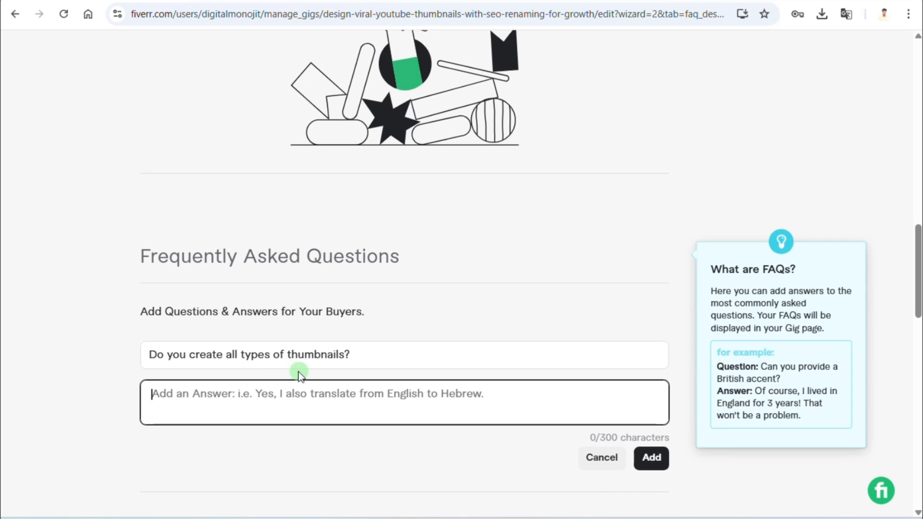
key(ctrl+v)
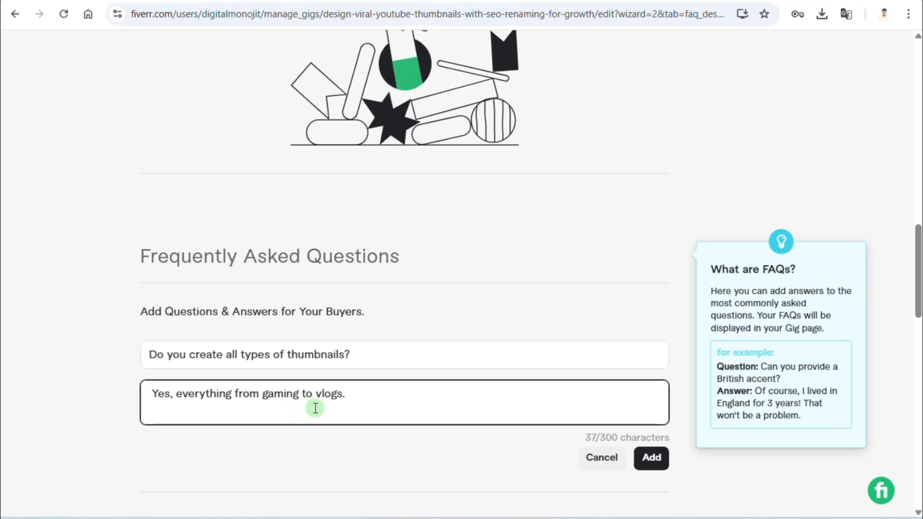
click(652, 457)
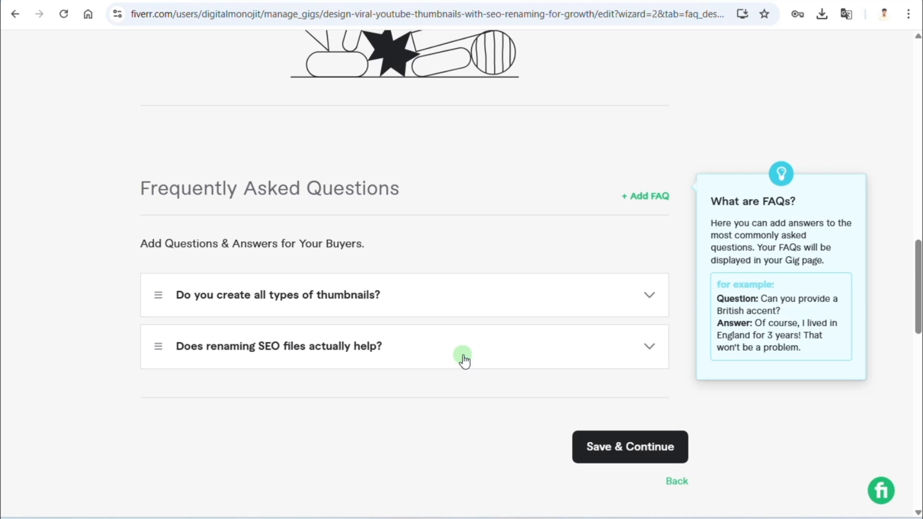
Step: Save Description & FAQ and continue to the gig's Requirements page
scroll(432, 414, down, 4)
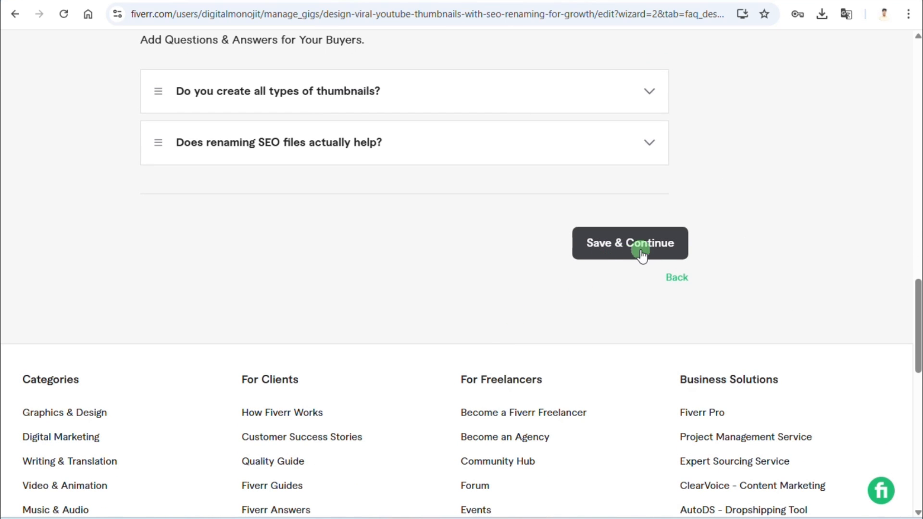
click(640, 246)
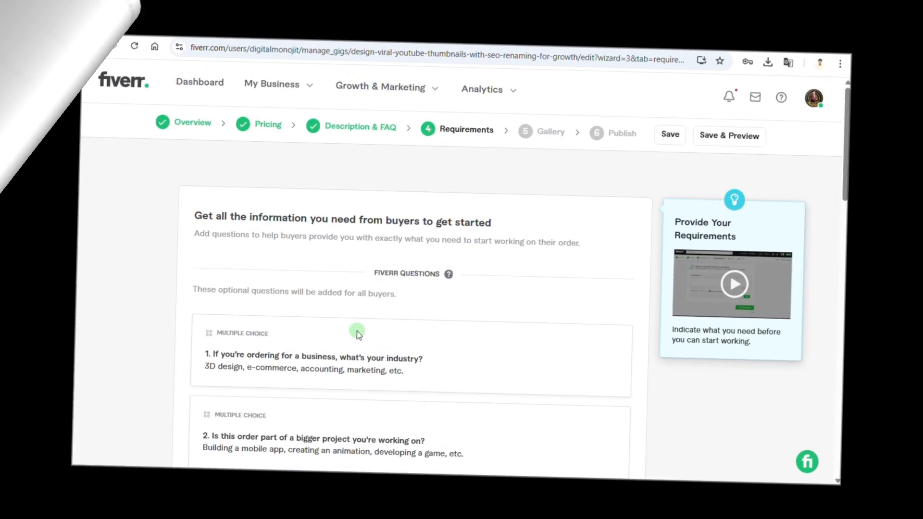
Step: Start a new required buyer question under Your Questions with the Free text answer format
scroll(358, 333, down, 4)
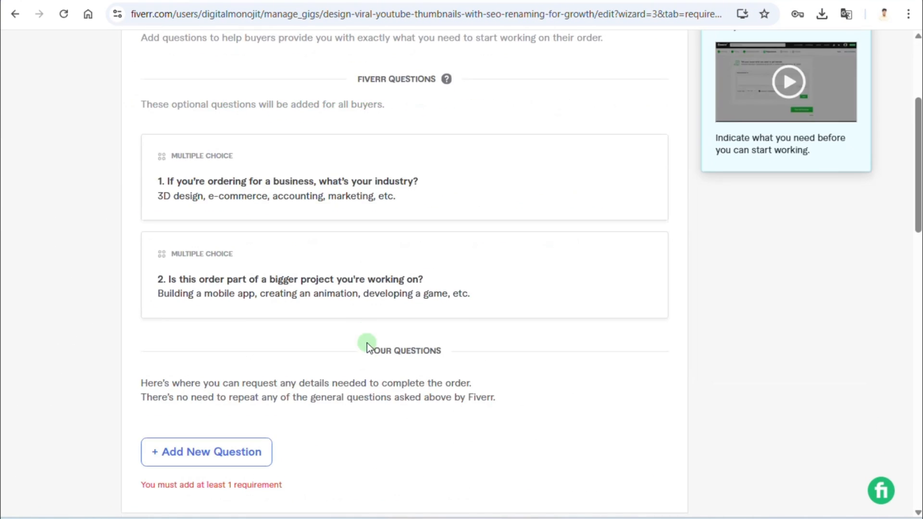
scroll(366, 343, up, 4)
scroll(340, 330, down, 7)
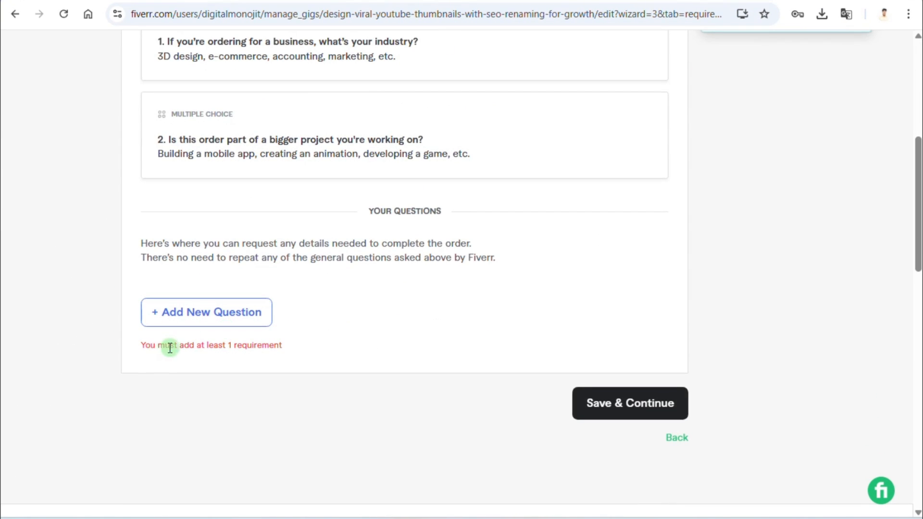
click(235, 320)
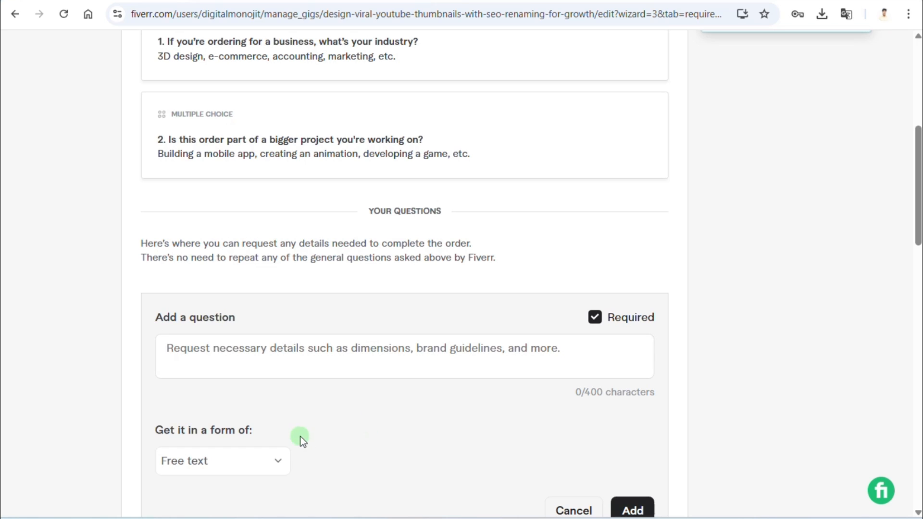
click(273, 461)
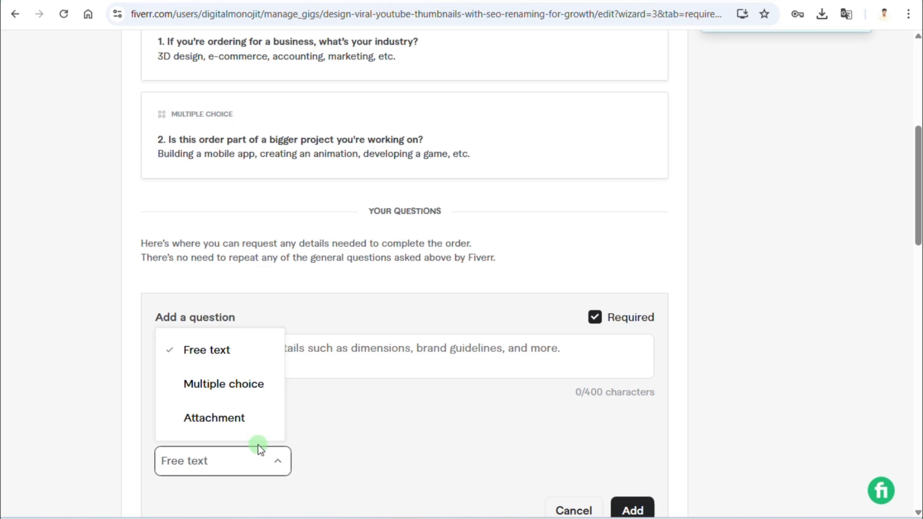
click(345, 440)
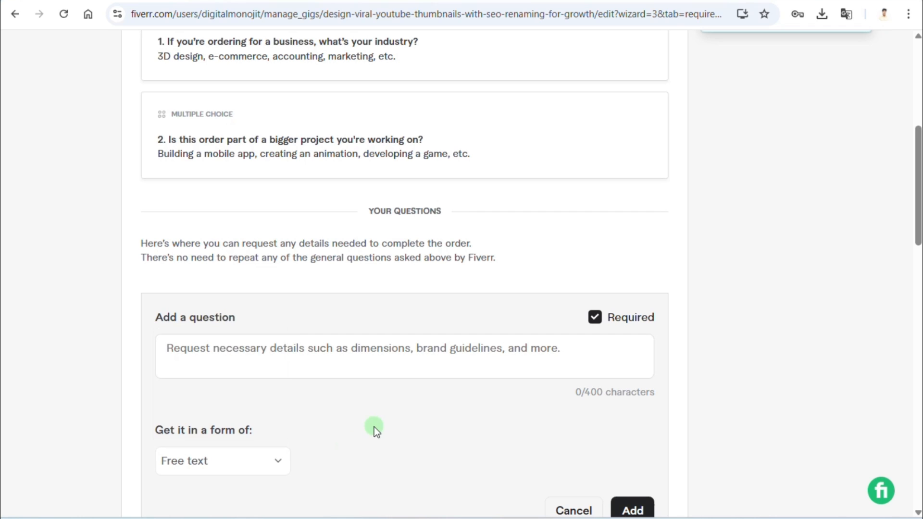
click(595, 320)
Step: Switch to the Excel spreadsheet and copy the requirement text in B58, "Please provide the text/headline you want on the thumbnail."
click(688, 518)
double_click(308, 357)
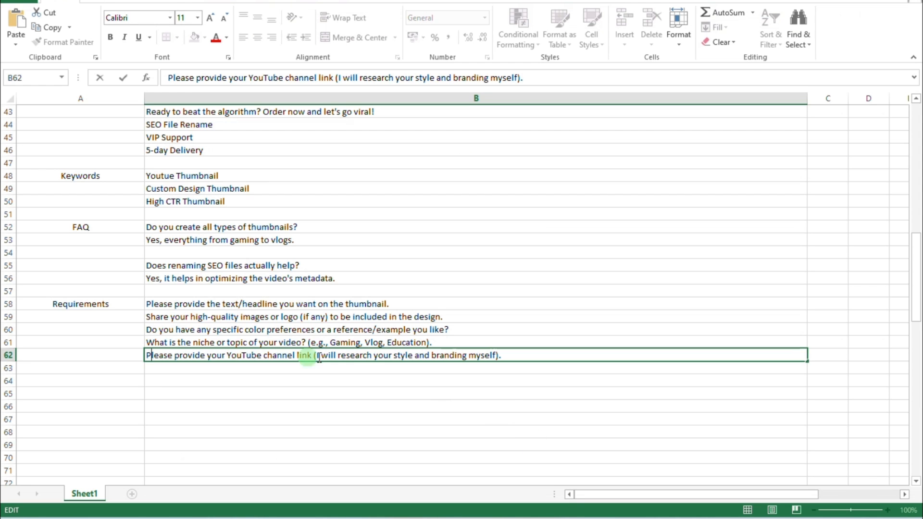
double_click(233, 307)
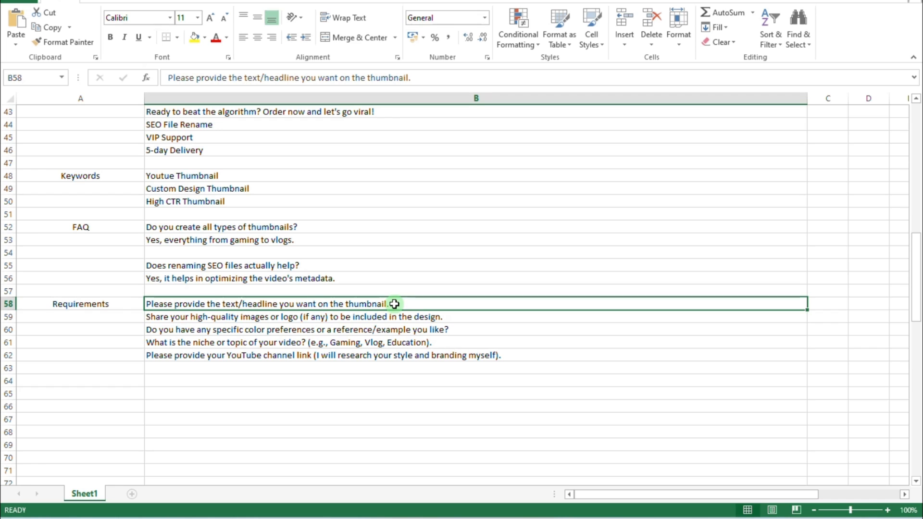
drag(395, 304, 122, 304)
key(ctrl+c)
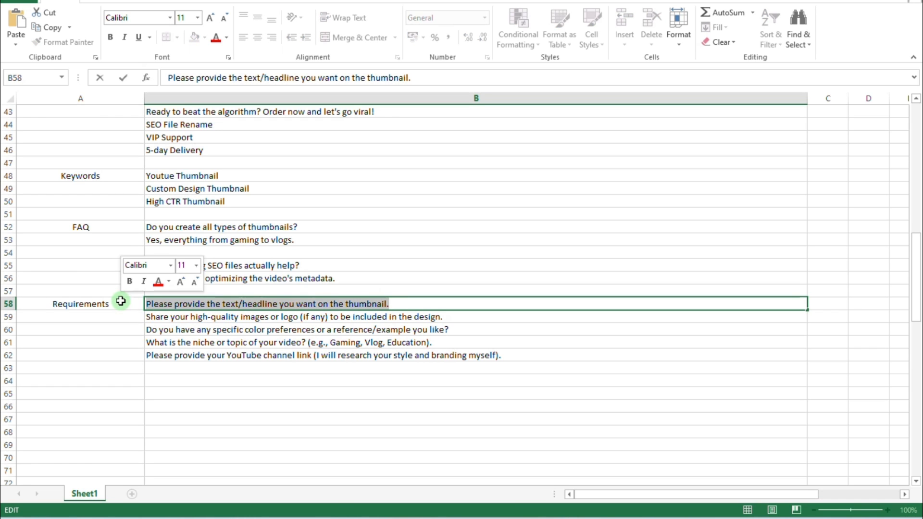
Step: Return to the Fiverr gig and enter the copied thumbnail text/headline request as the new question
click(630, 518)
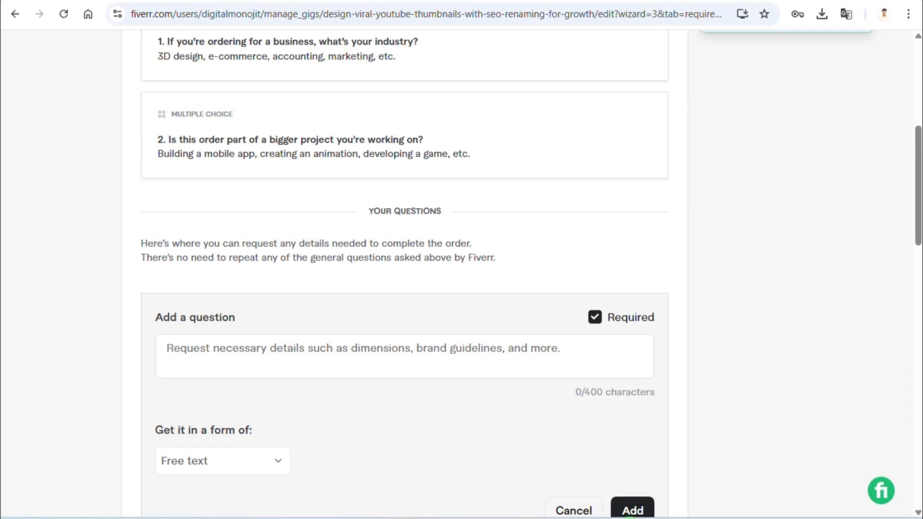
click(279, 351)
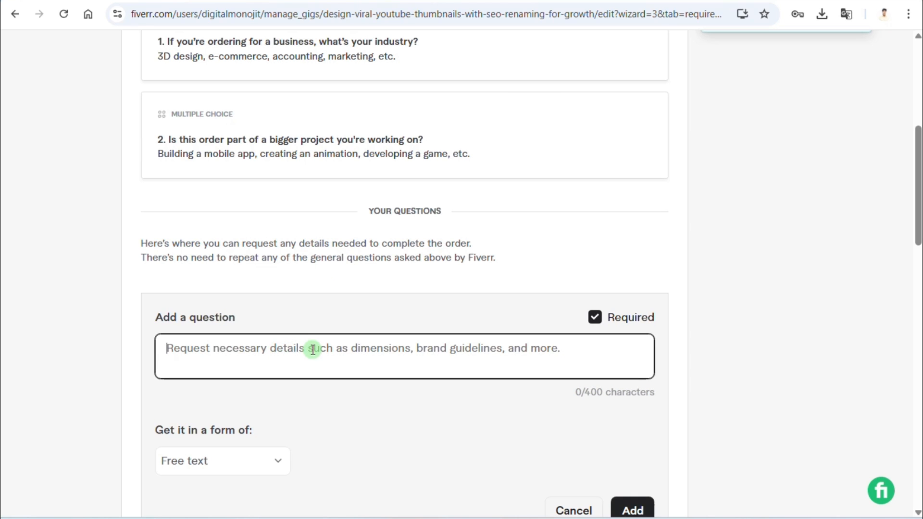
key(ctrl+v)
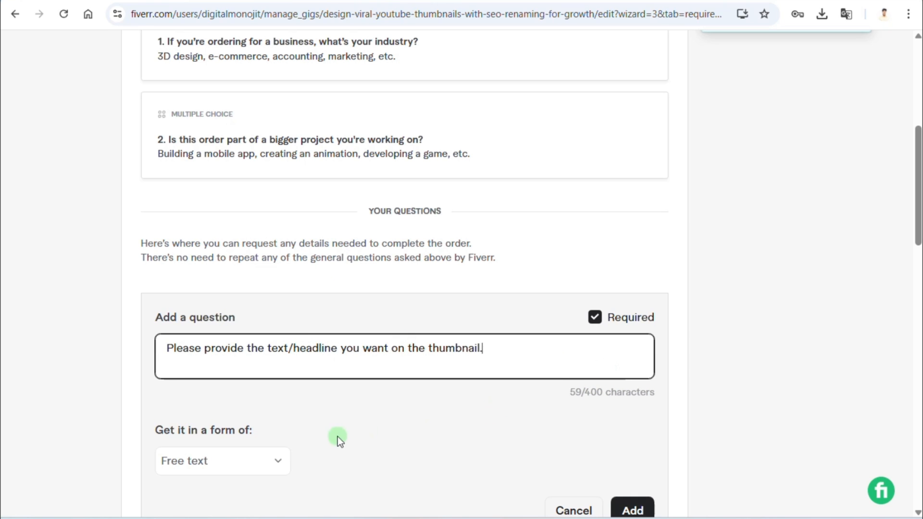
Step: Add the free-text question "Please provide your YouTube channel link (I will research your style and branding myself)."
scroll(338, 436, down, 3)
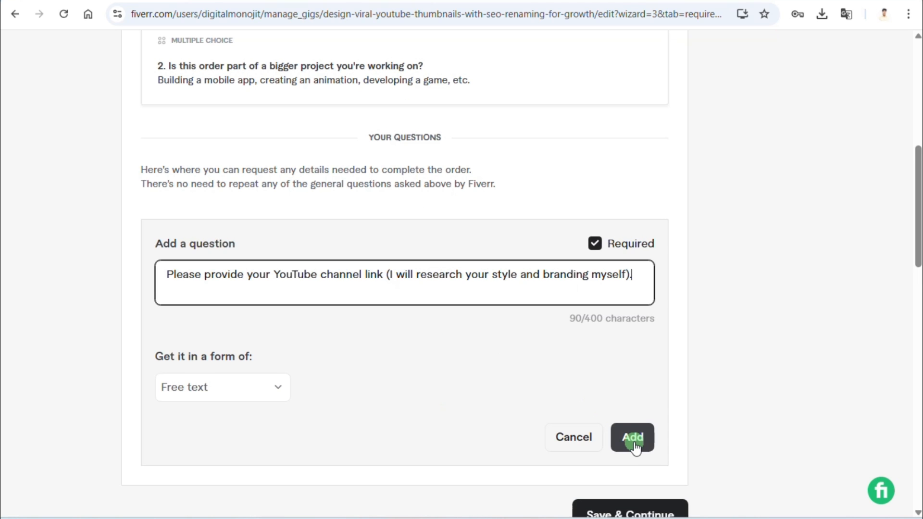
click(632, 438)
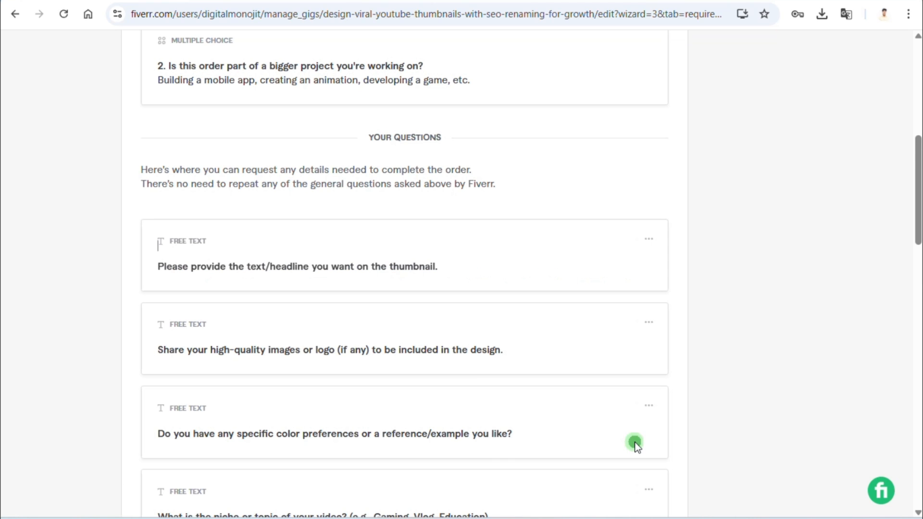
scroll(553, 319, down, 3)
scroll(553, 320, up, 4)
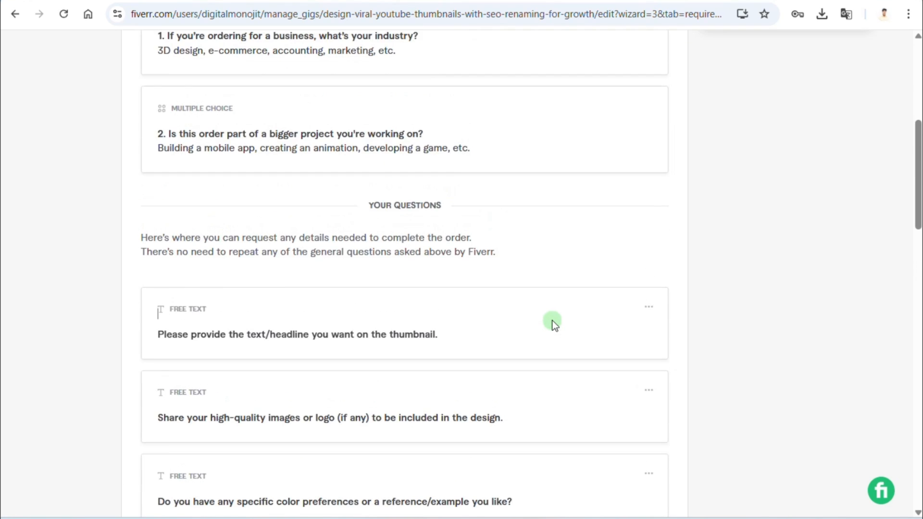
Step: Check the list of added buyer questions, save the requirements and continue to the Gallery page
scroll(553, 320, down, 6)
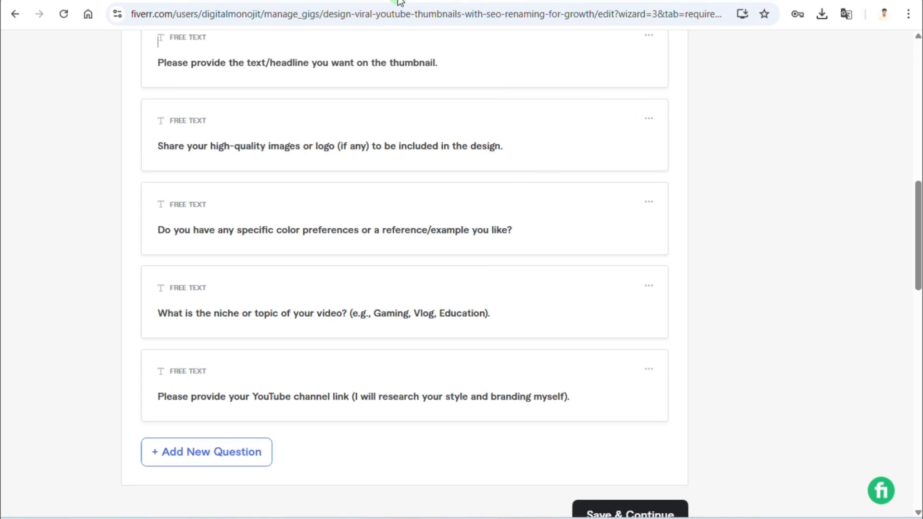
scroll(512, 168, down, 4)
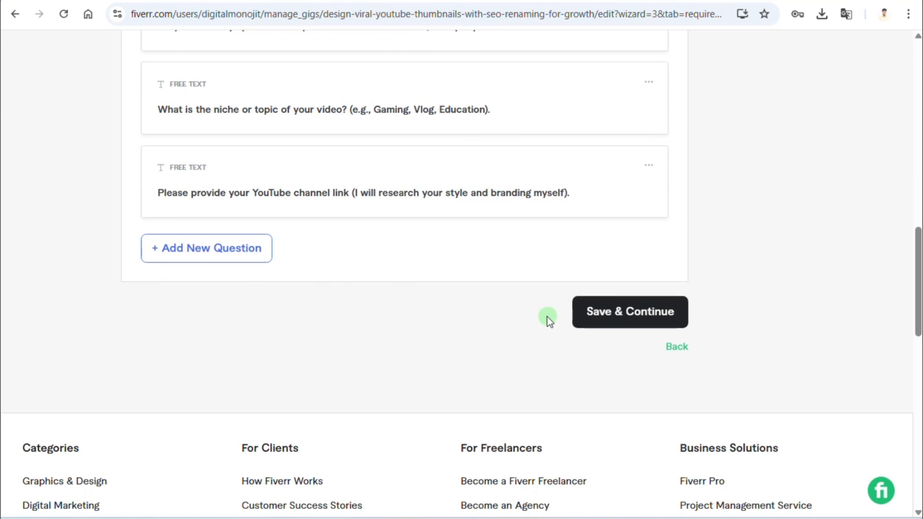
click(631, 317)
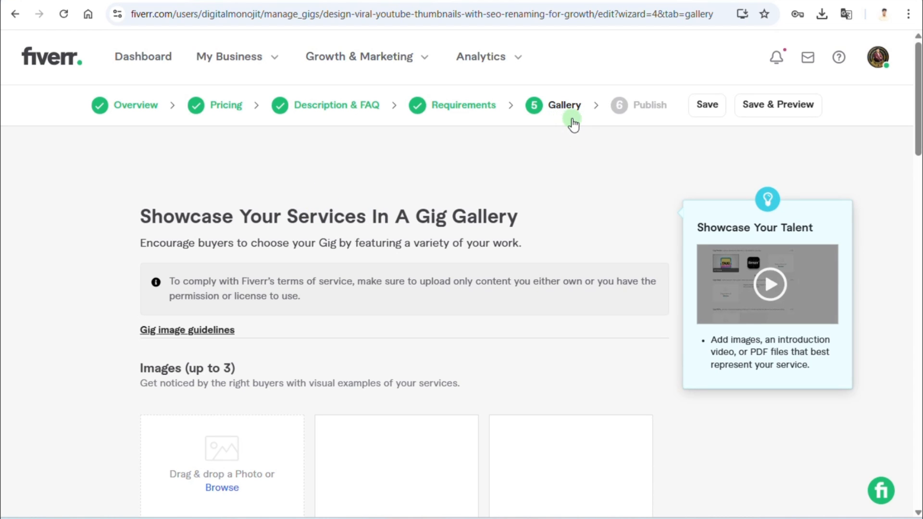
Step: Upload the viral-thumbnail-gig file from the "fiverr gig image" folder as the first gallery image
scroll(313, 264, down, 4)
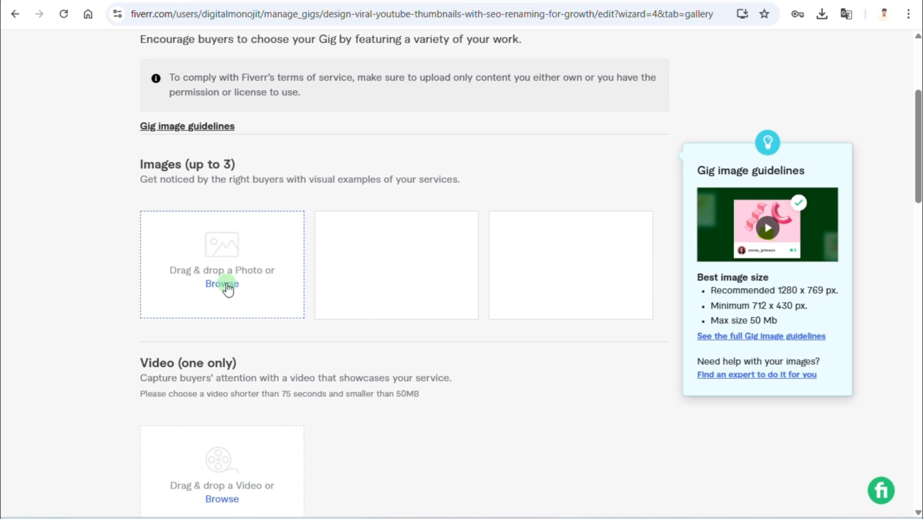
click(225, 285)
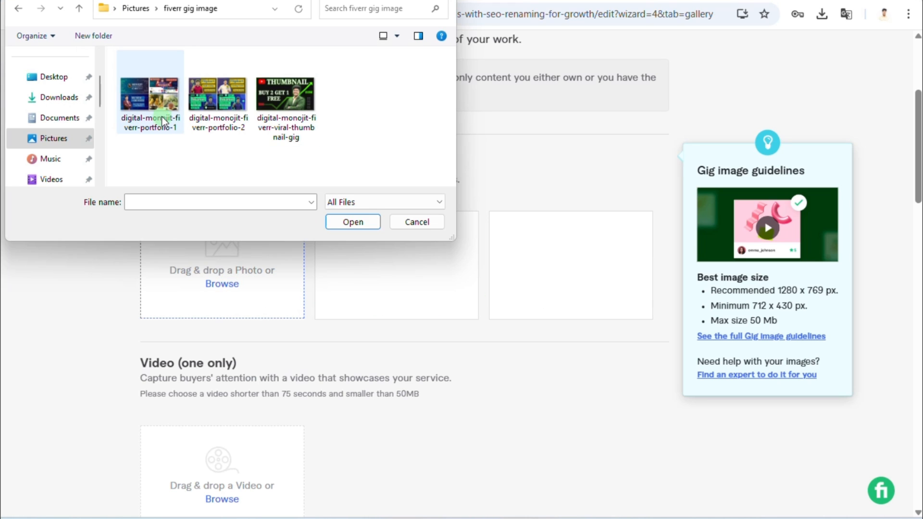
click(286, 113)
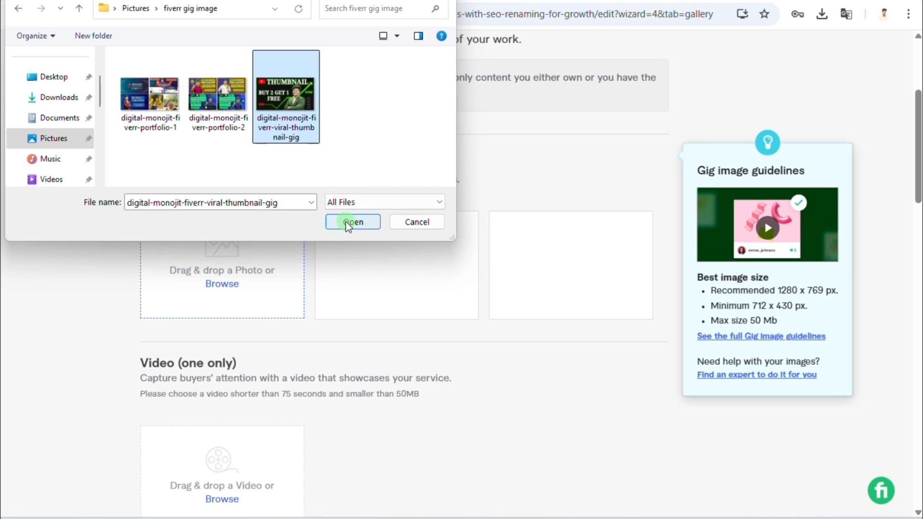
click(352, 222)
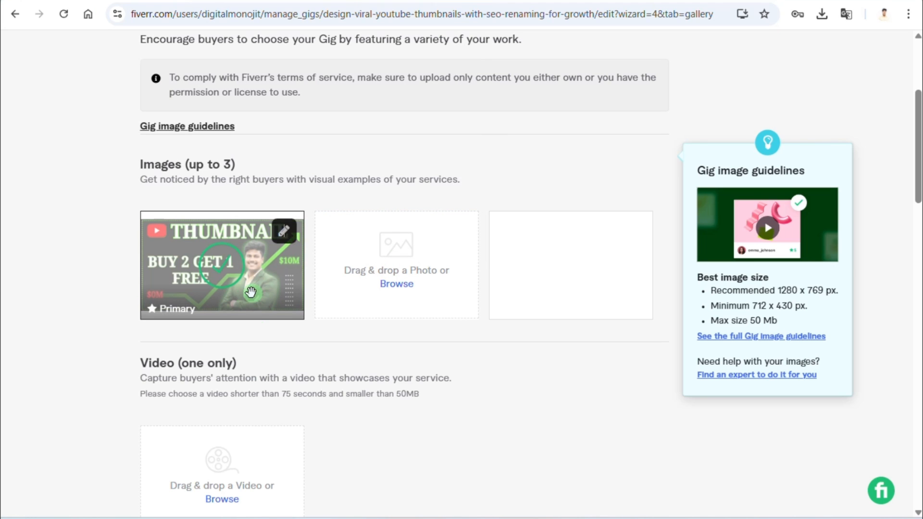
Step: Upload the fiverr-portfolio-1 file from the "fiverr gig image" folder as the second gallery image
scroll(243, 230, down, 2)
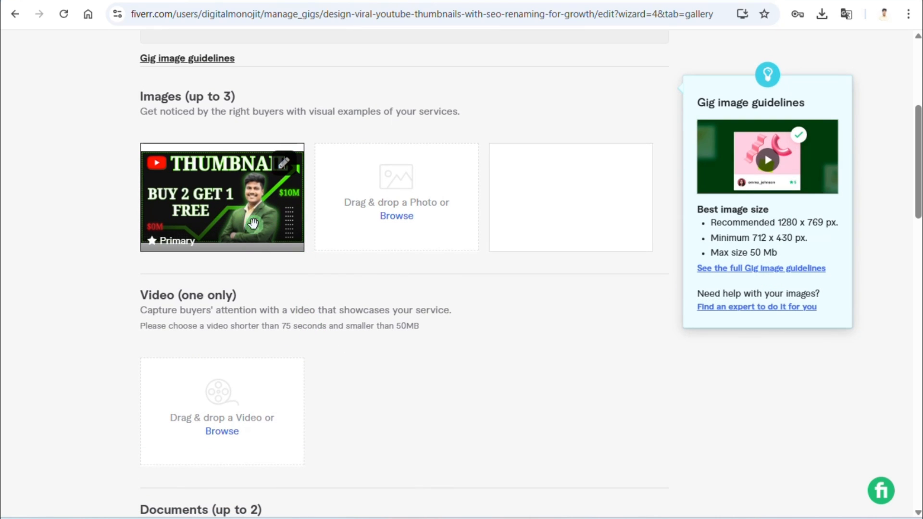
click(368, 199)
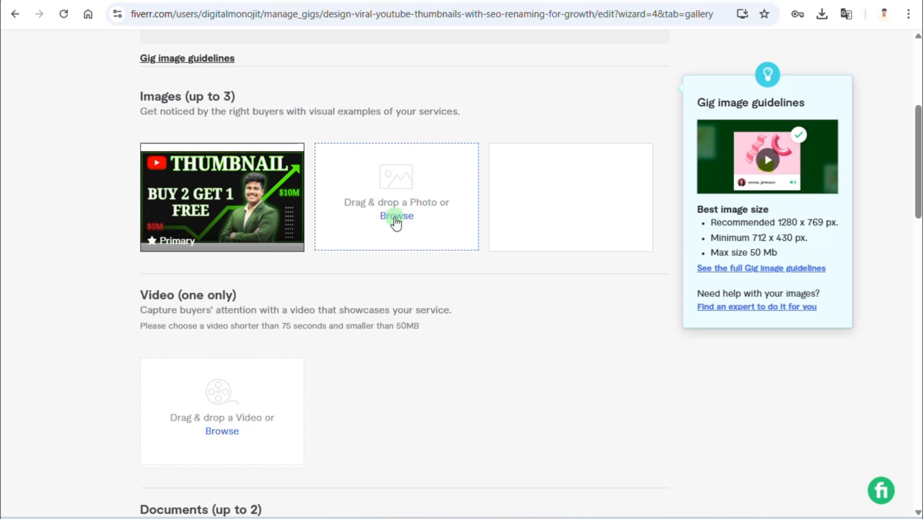
click(395, 217)
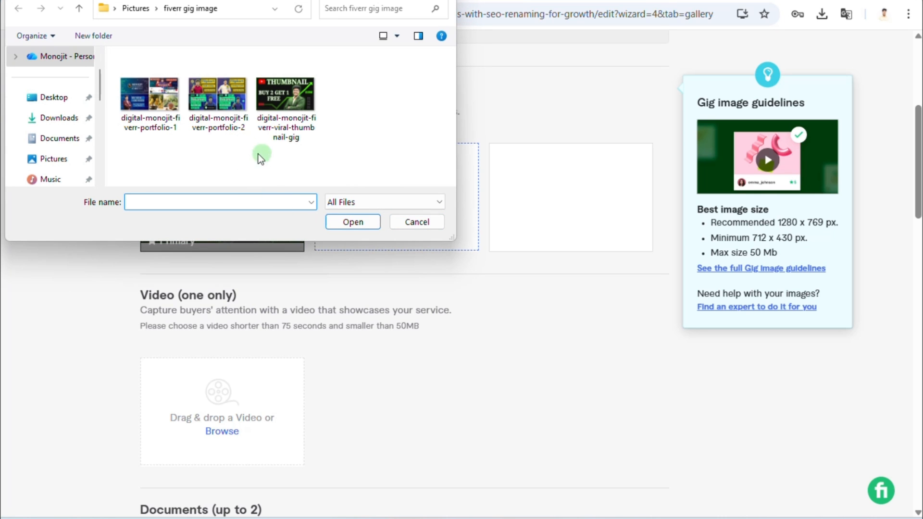
click(150, 99)
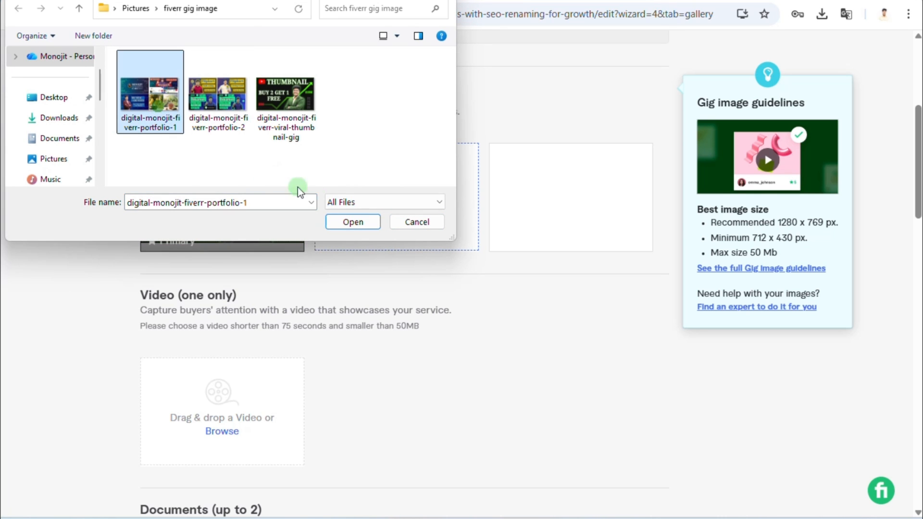
click(366, 224)
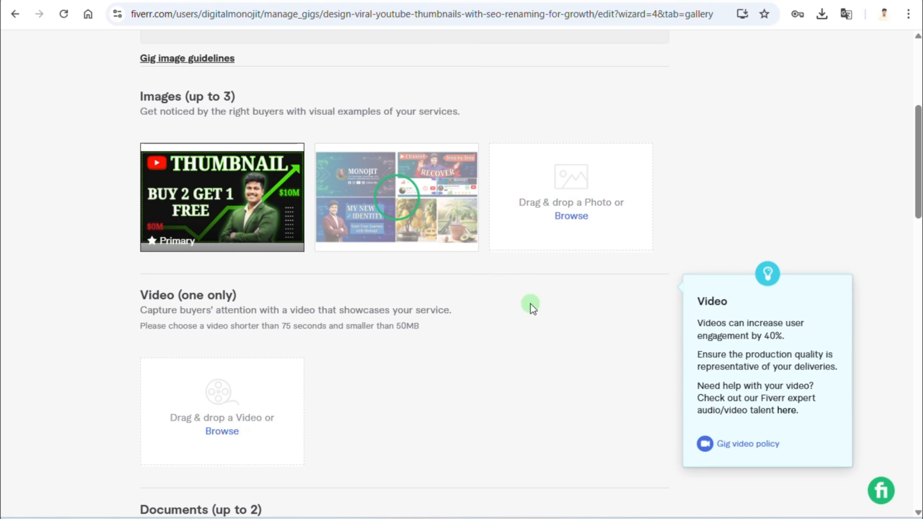
Step: Delete the second image from the gig gallery and confirm the removal
scroll(519, 299, up, 3)
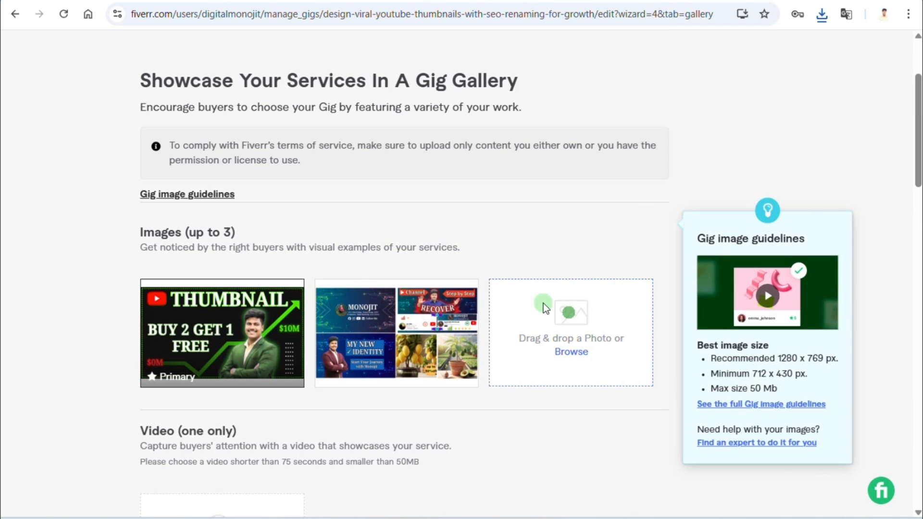
click(460, 294)
click(554, 316)
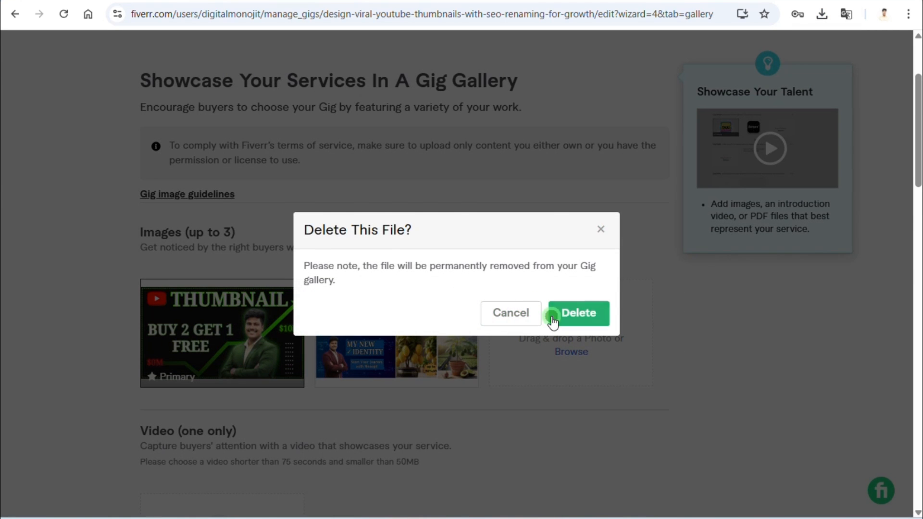
Step: Replace the primary gallery image with the viral-thumbnail-gig file from the "fiverr gig image" folder
click(340, 340)
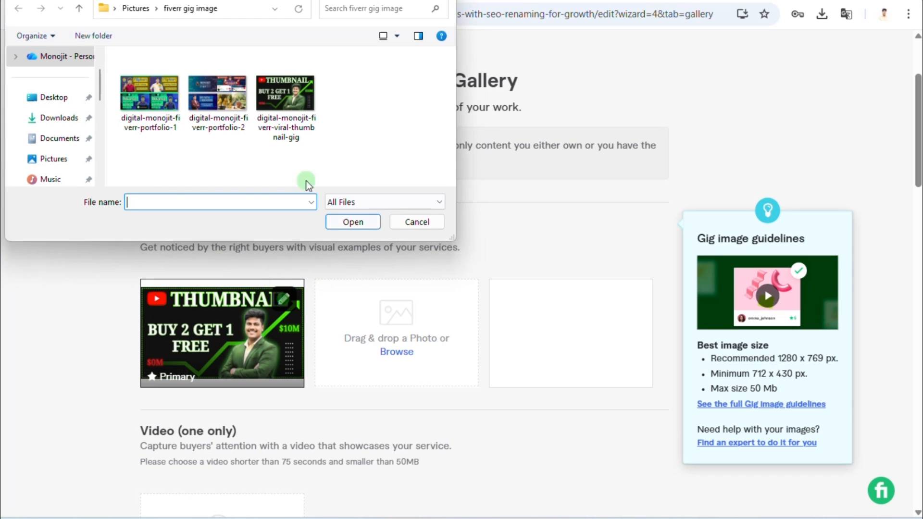
click(286, 101)
click(353, 223)
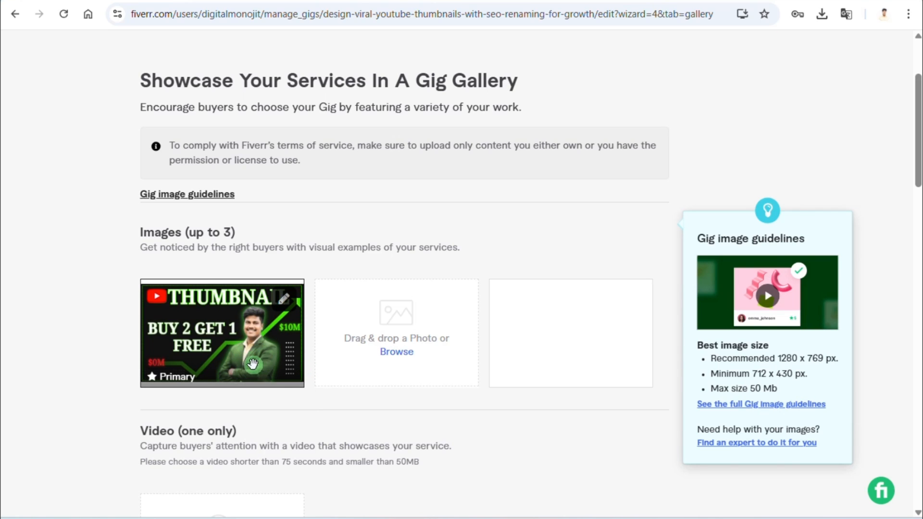
Step: Upload the fiverr-portfolio-1 and fiverr-portfolio-2 files as the second and third gallery images
click(252, 364)
click(169, 128)
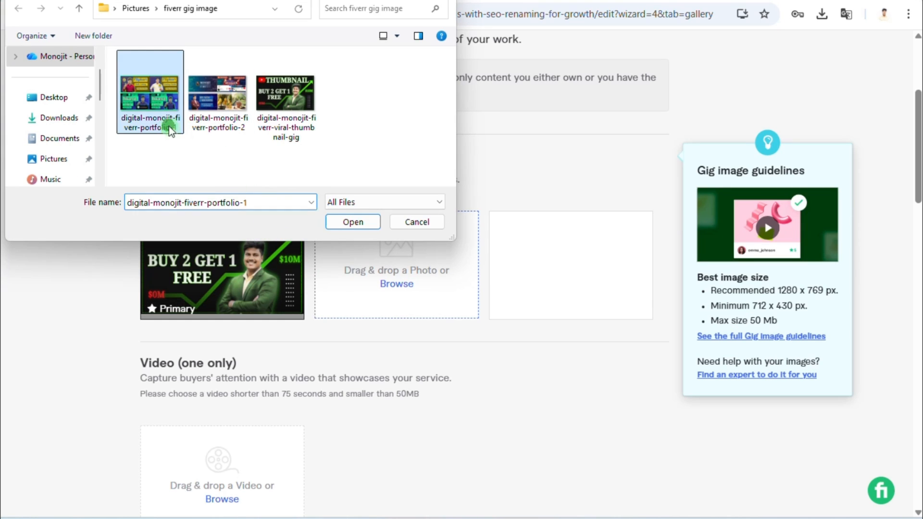
click(348, 222)
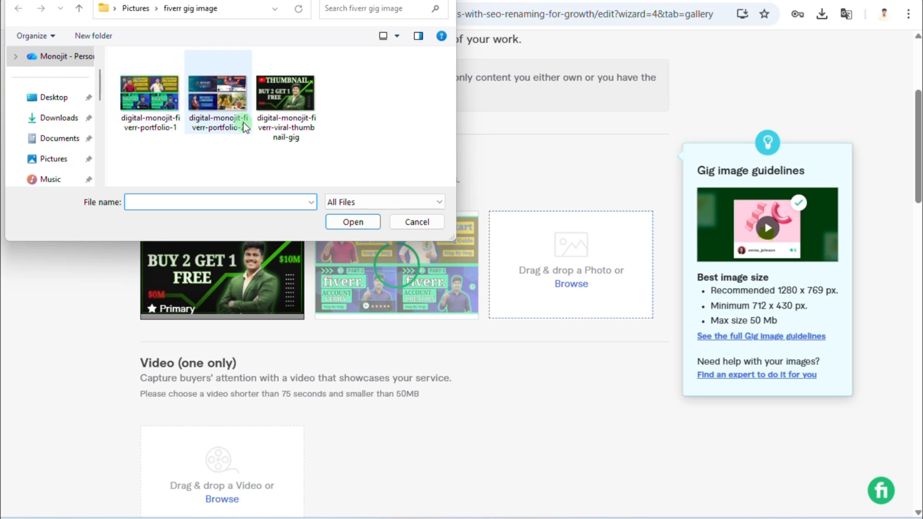
click(231, 118)
click(331, 225)
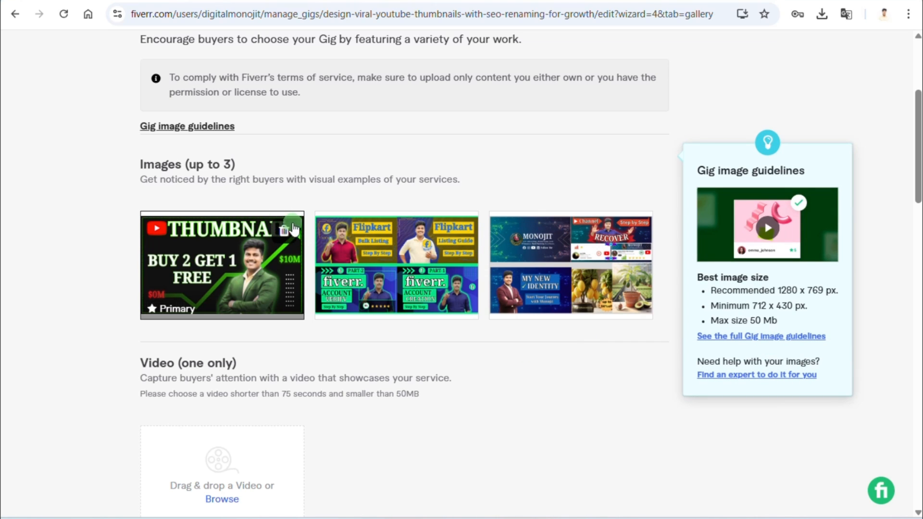
Step: Reload the Gallery page and look over its Video and Documents sections down to the ownership declaration
click(64, 14)
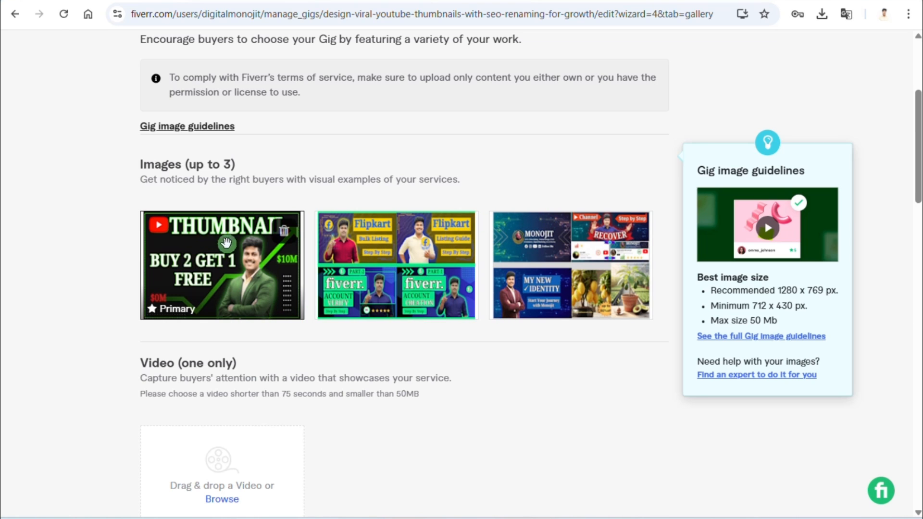
scroll(505, 297, down, 3)
scroll(272, 346, down, 4)
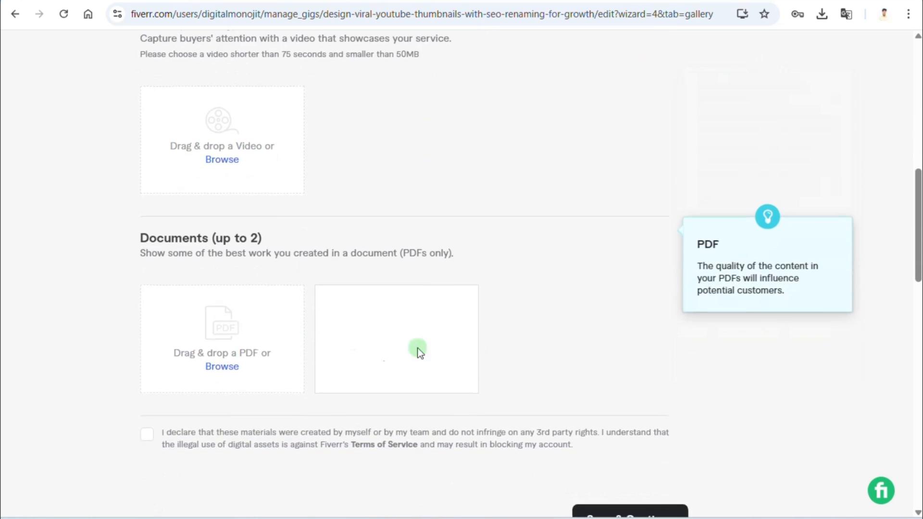
Step: Accept the declaration that the gallery materials are self-created and save the Gallery section to continue to publishing
scroll(432, 346, down, 3)
click(594, 382)
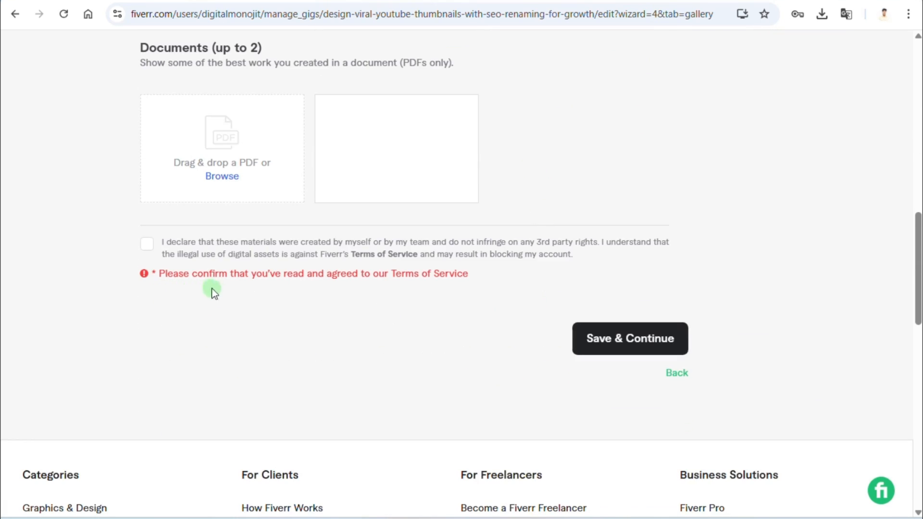
click(147, 244)
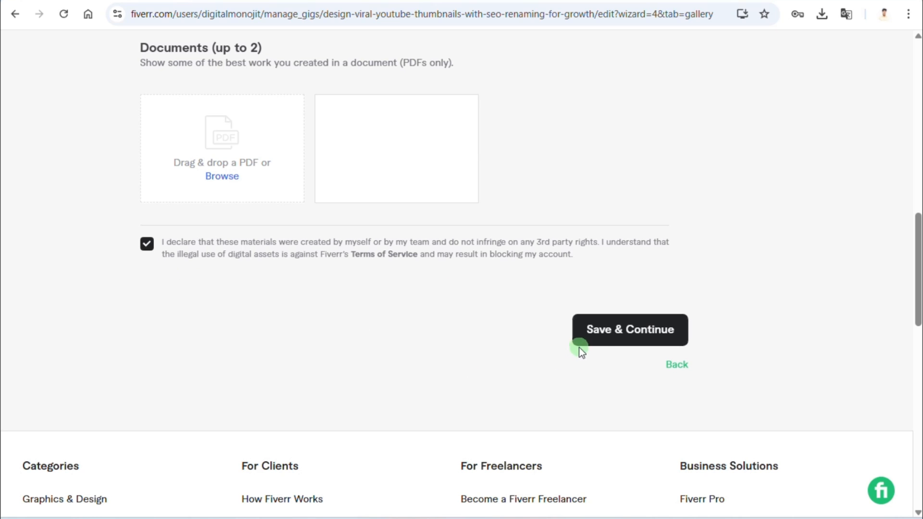
click(608, 333)
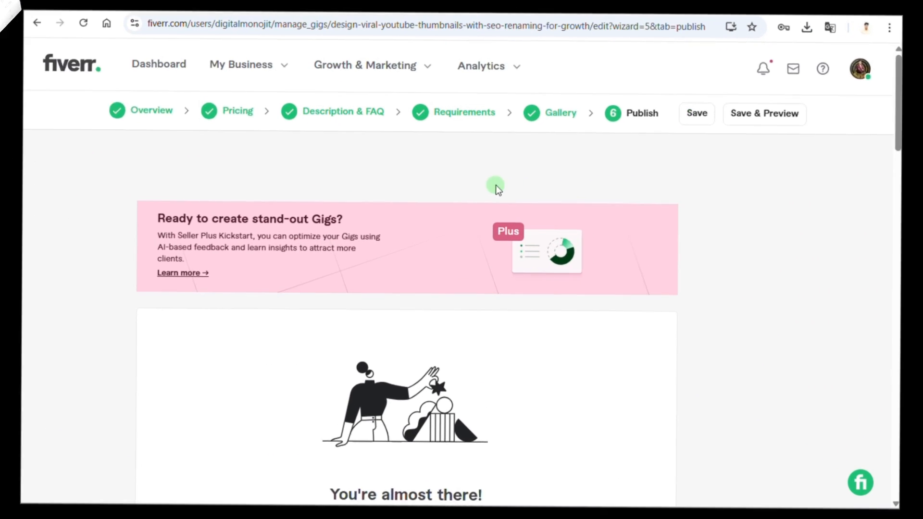
Step: Complete the mandatory India tax information form, including the state or union territory, and save it
scroll(377, 210, down, 6)
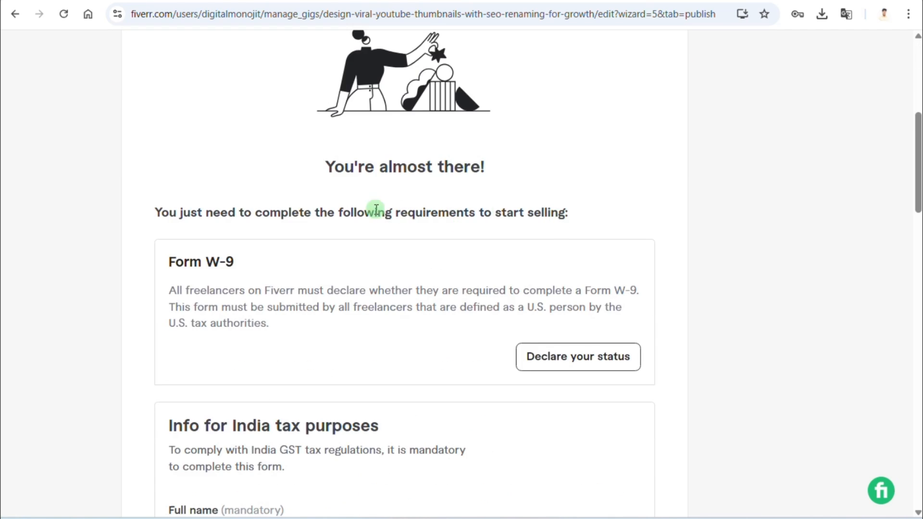
scroll(377, 210, down, 4)
scroll(322, 225, down, 1)
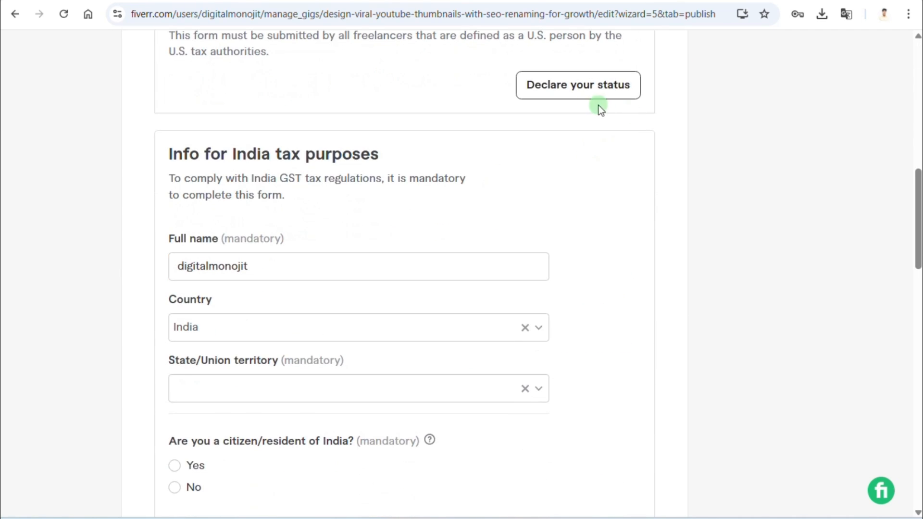
scroll(395, 163, down, 2)
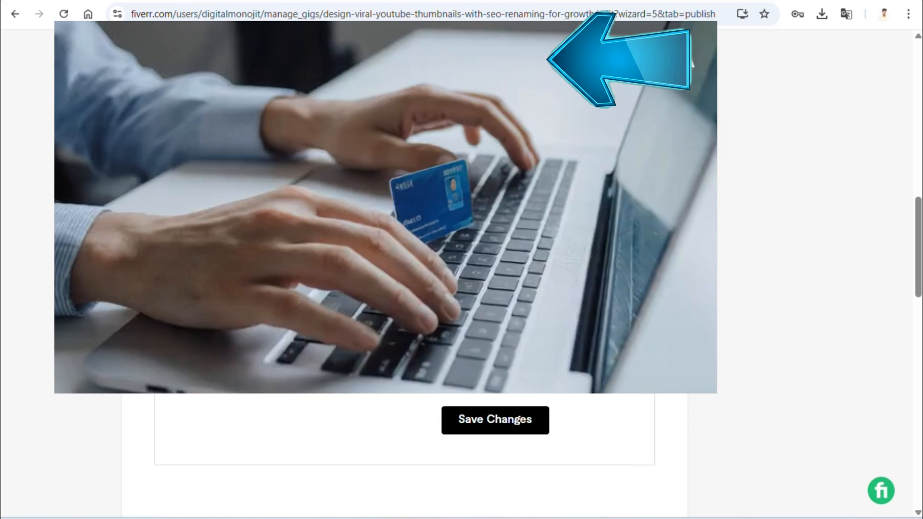
click(358, 257)
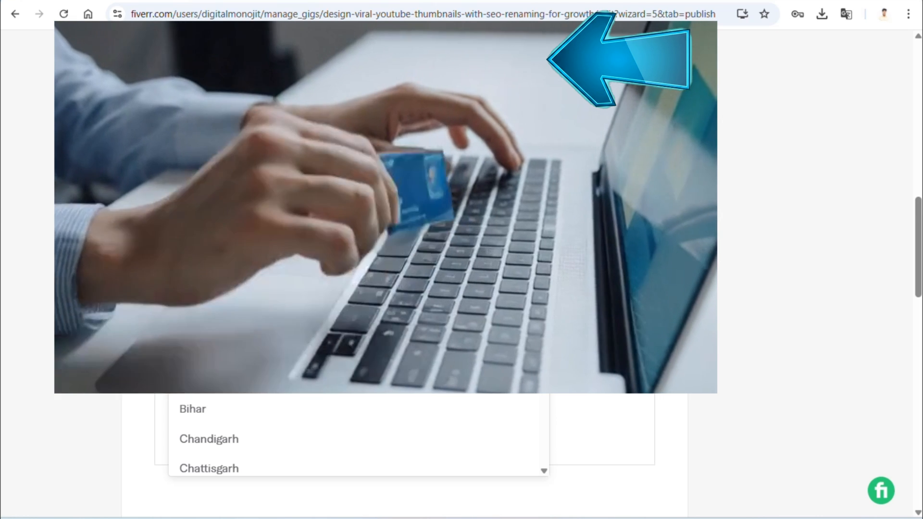
click(358, 379)
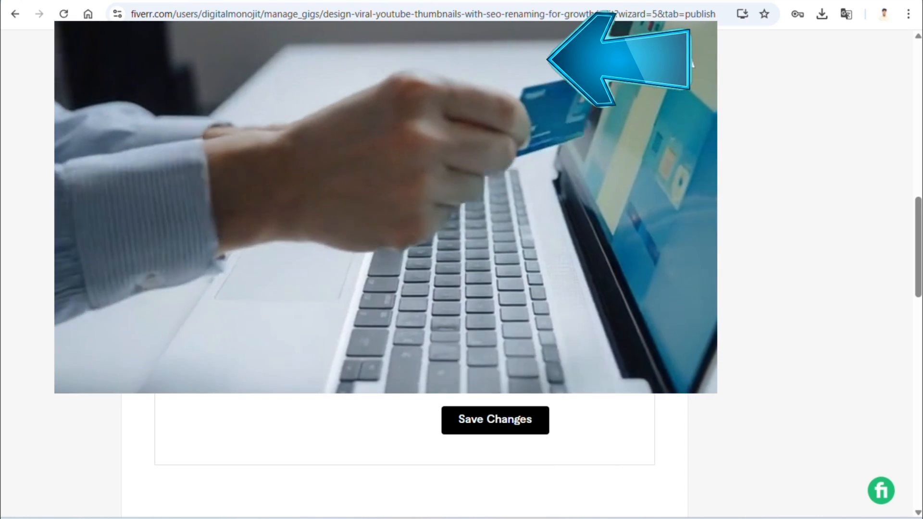
scroll(405, 298, down, 1)
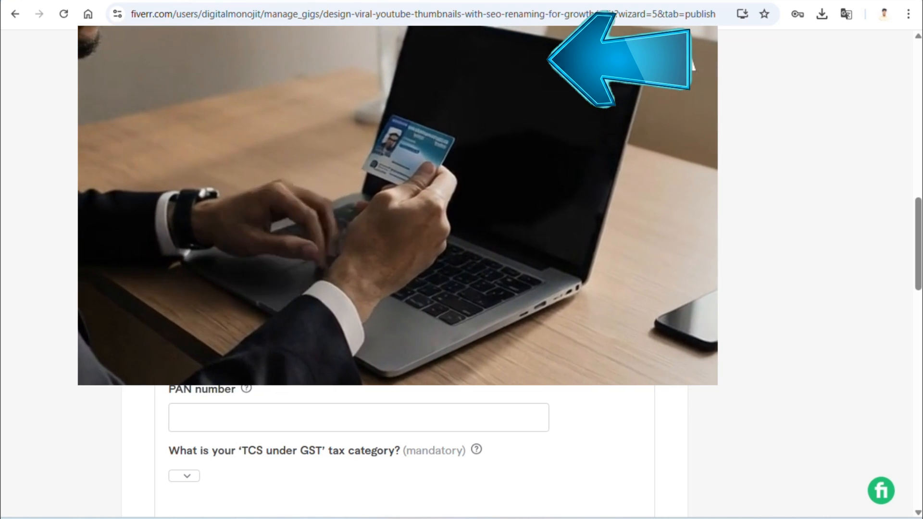
scroll(404, 457, down, 2)
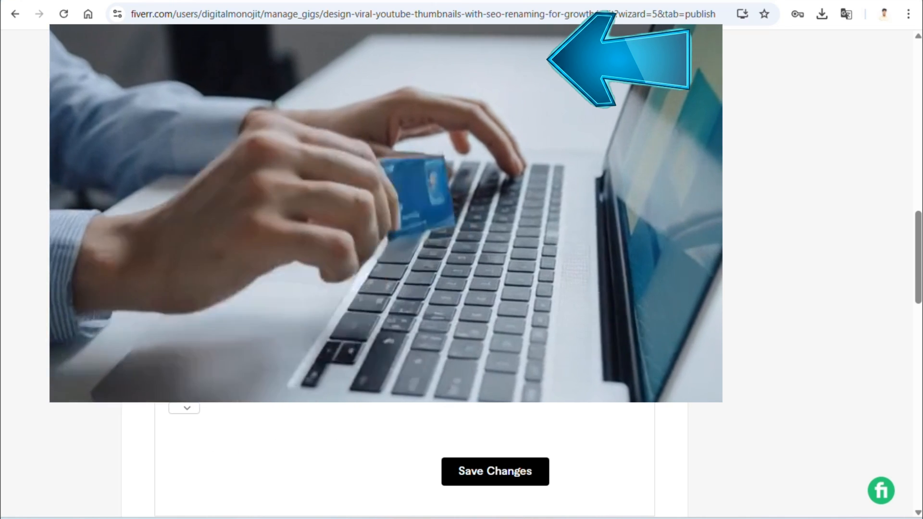
scroll(404, 457, down, 2)
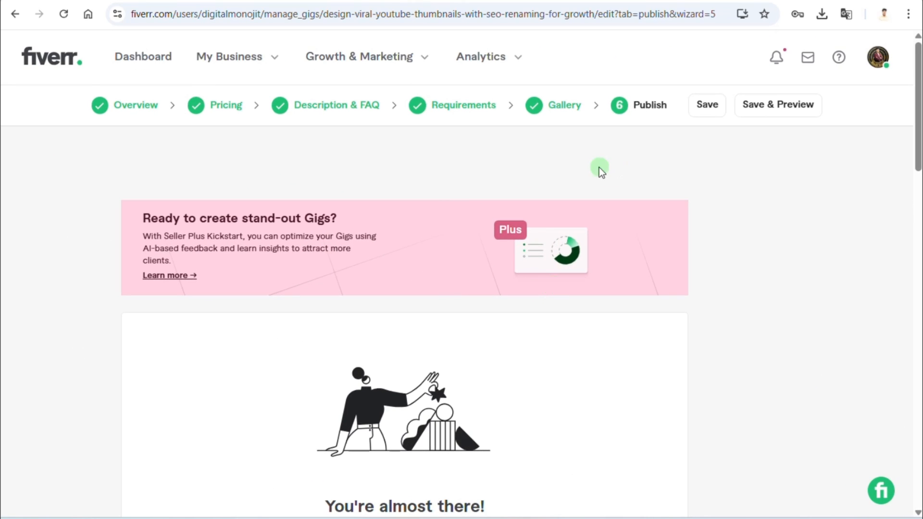
Step: Declare the Form W-9 status by answering No to being a U.S. person, save it, and return to the gig's Publish page
scroll(601, 171, down, 10)
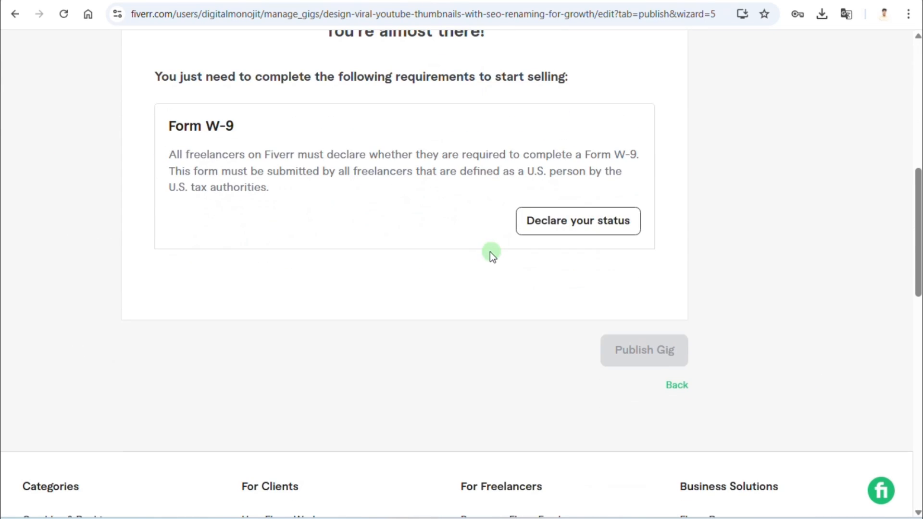
click(582, 223)
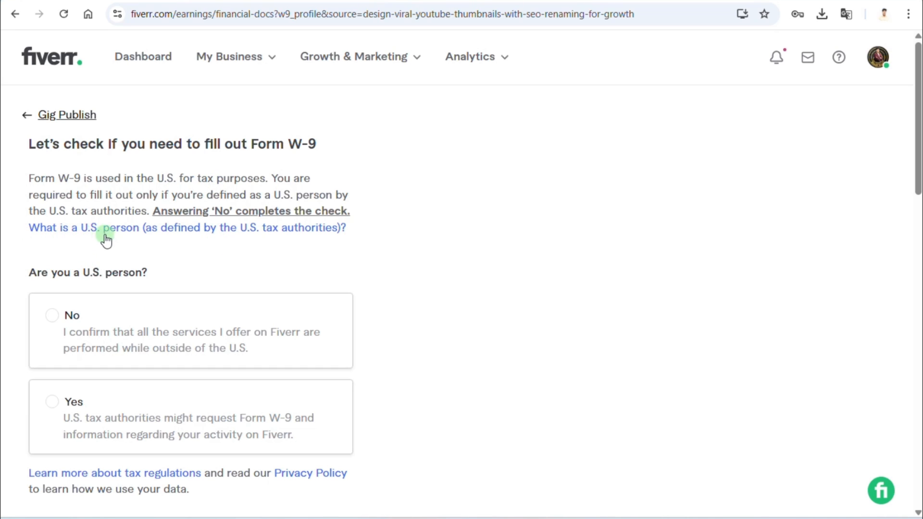
scroll(118, 239, down, 3)
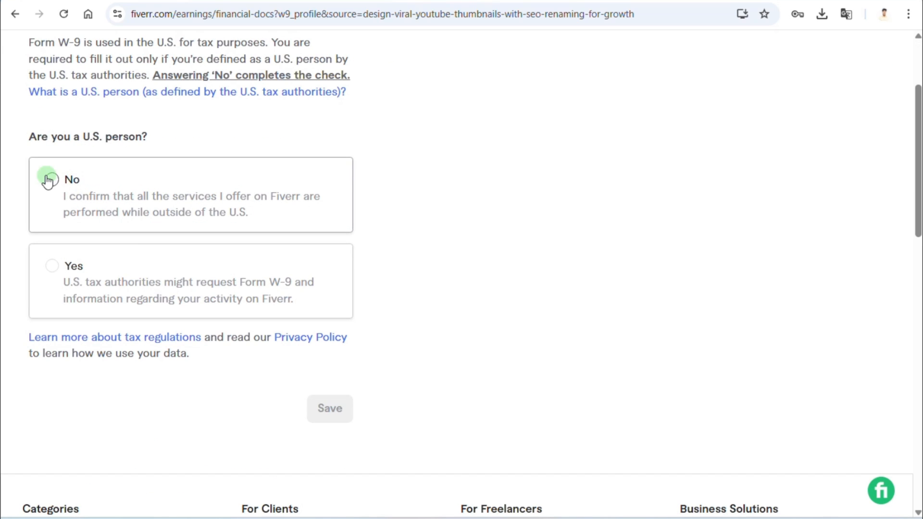
click(52, 182)
scroll(197, 322, down, 1)
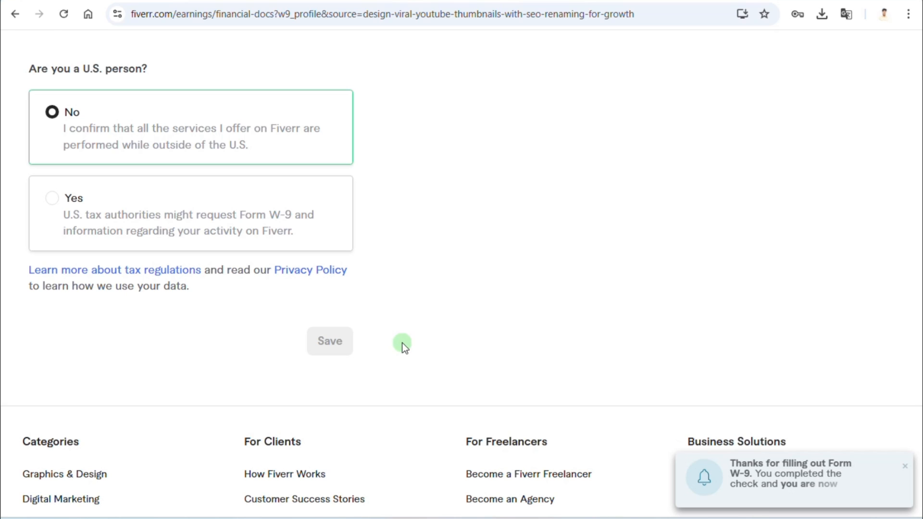
click(57, 128)
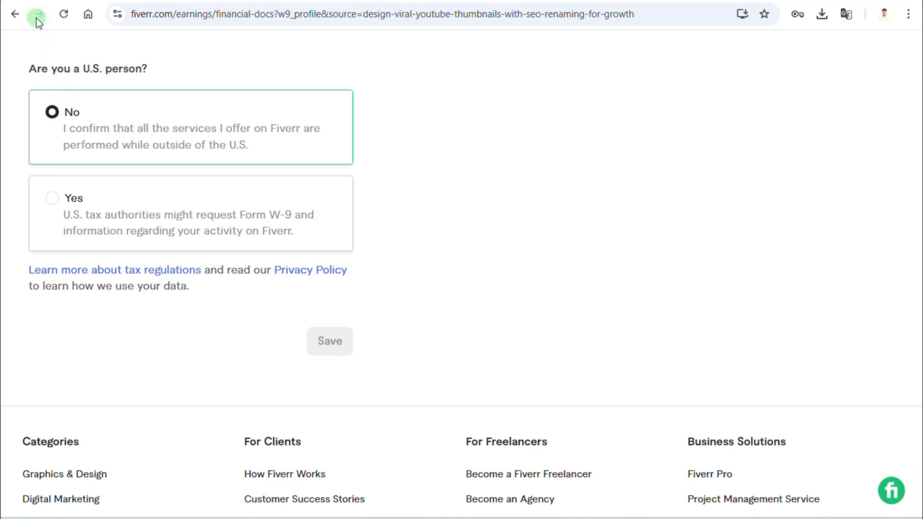
click(17, 13)
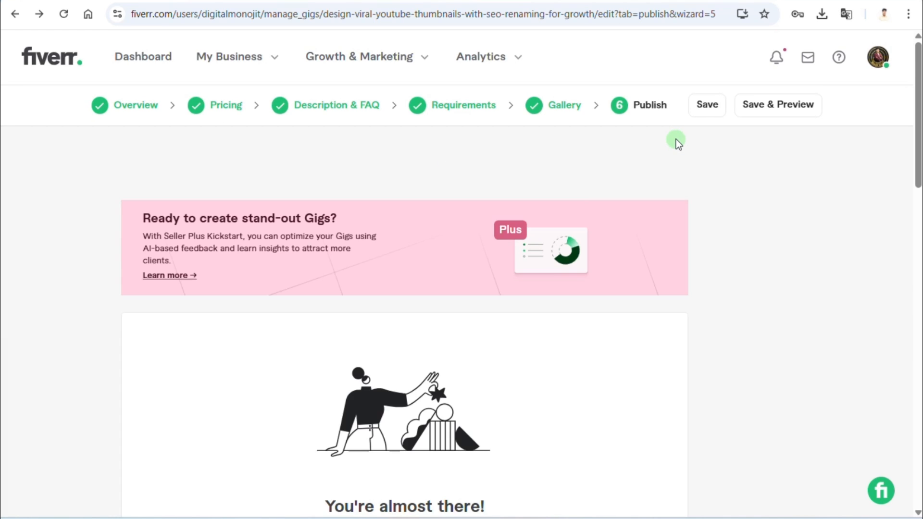
Step: Publish the gig and highlight its share link on the confirmation page
scroll(678, 143, down, 5)
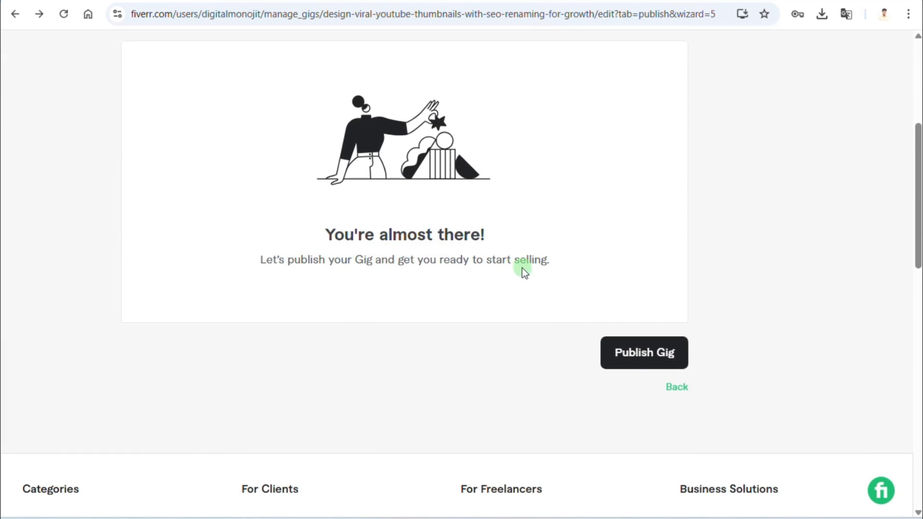
click(678, 365)
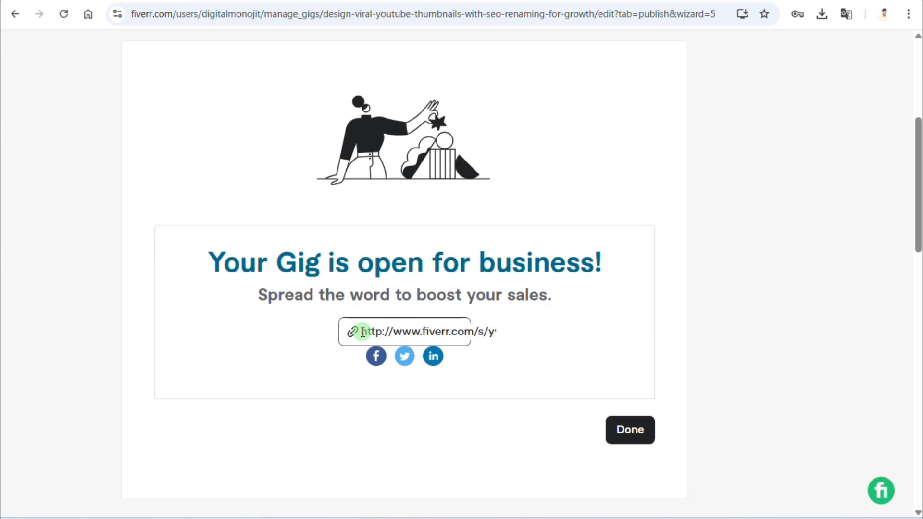
drag(362, 332, 539, 333)
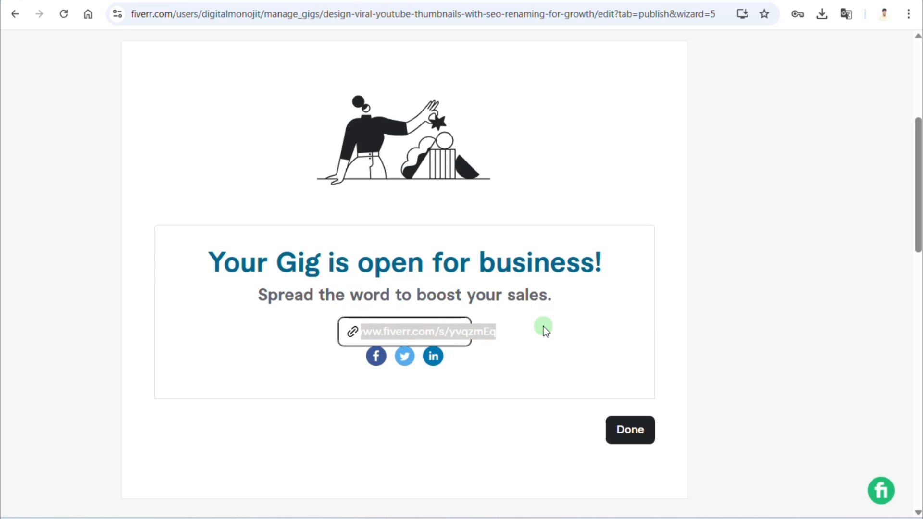
click(545, 331)
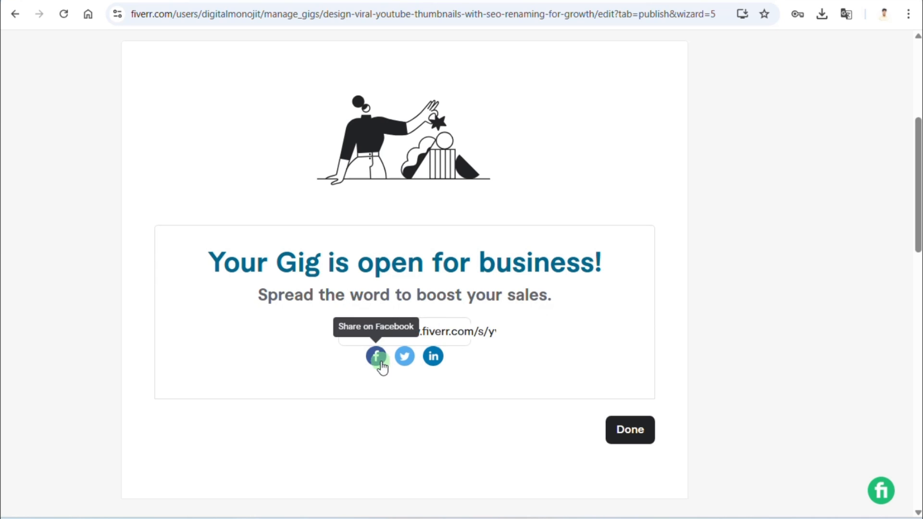
click(367, 345)
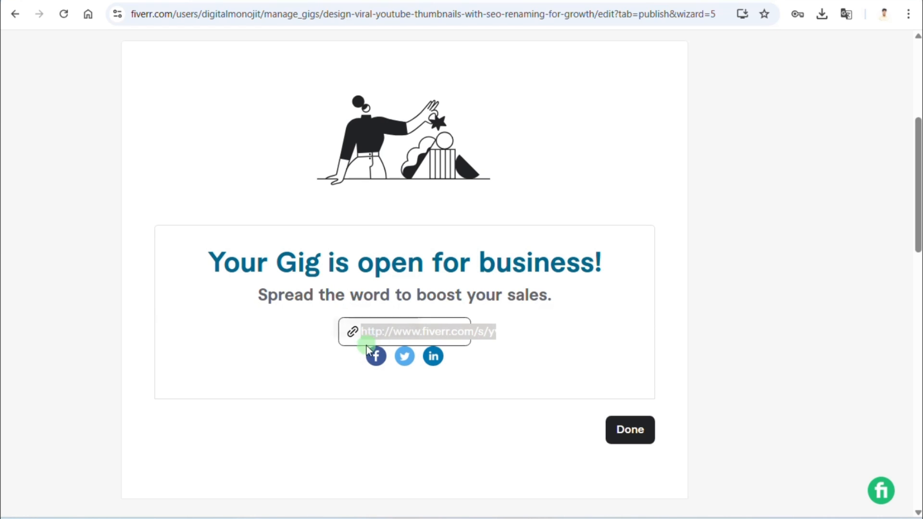
click(400, 337)
Step: Finish the gig wizard and open the preview of the YouTube thumbnails gig from the active gigs list
click(633, 432)
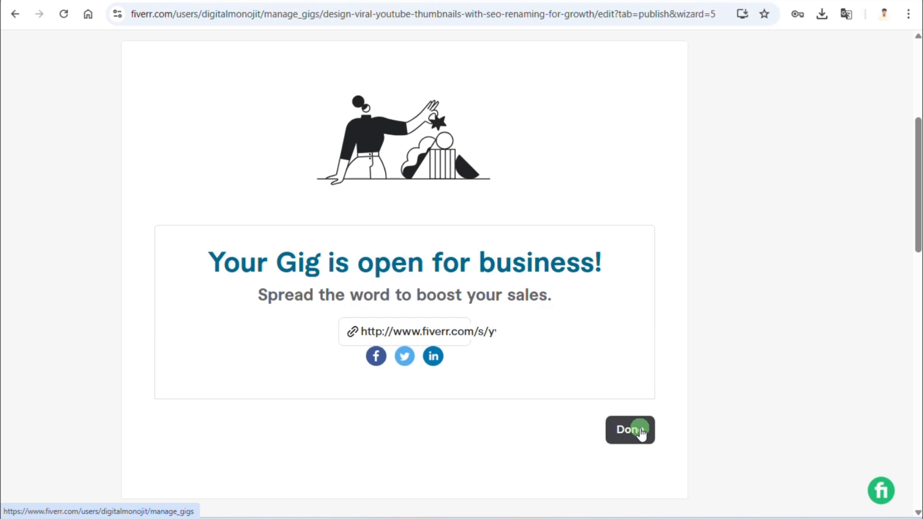
scroll(383, 356, down, 2)
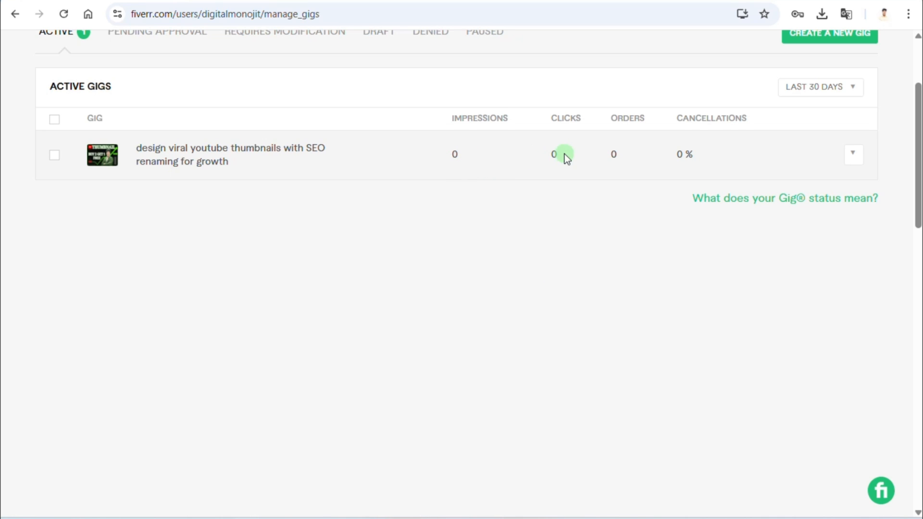
click(856, 154)
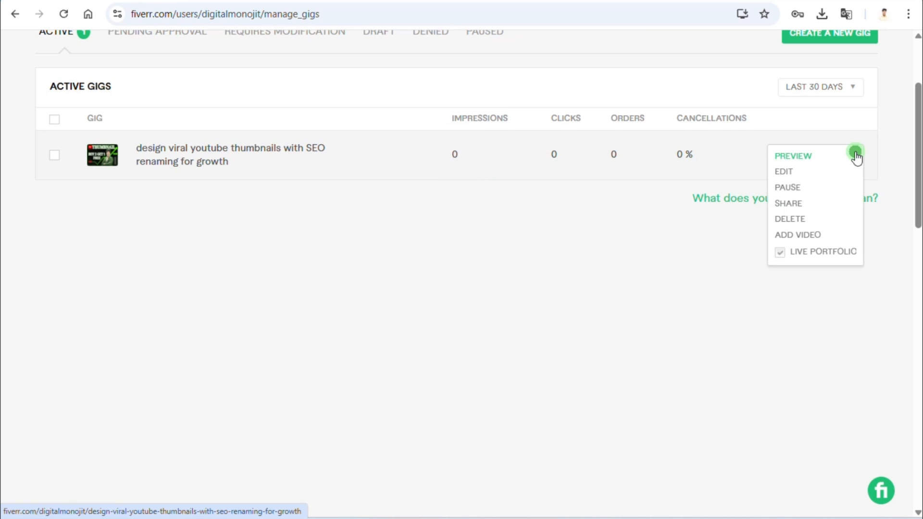
click(812, 156)
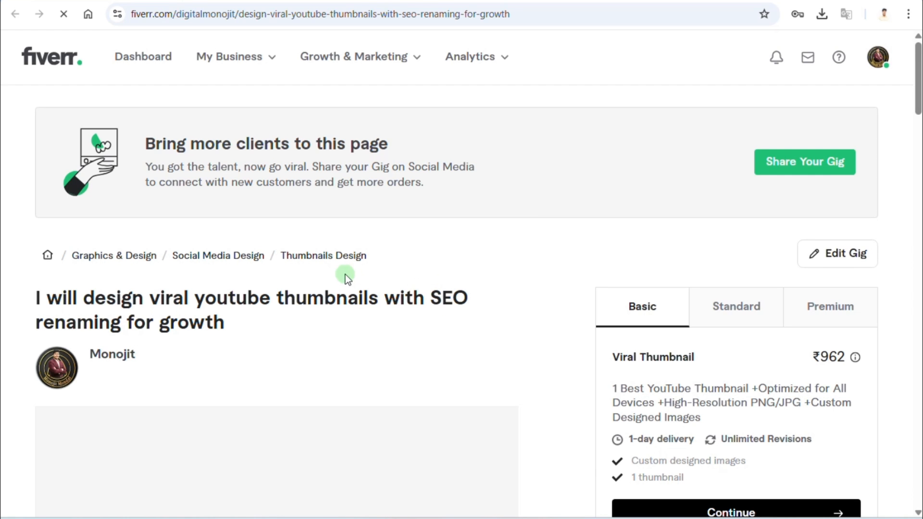
Step: Examine the Standard and Premium package details on the published gig page
scroll(532, 243, down, 4)
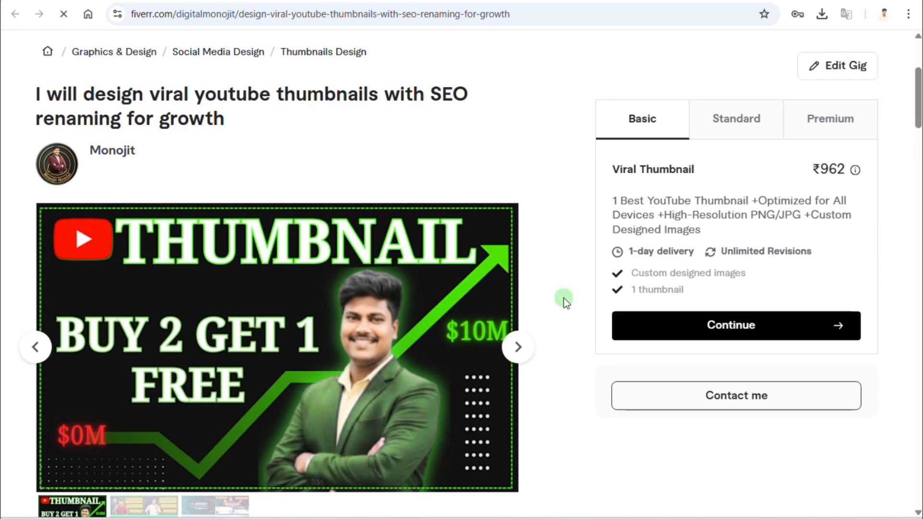
click(751, 119)
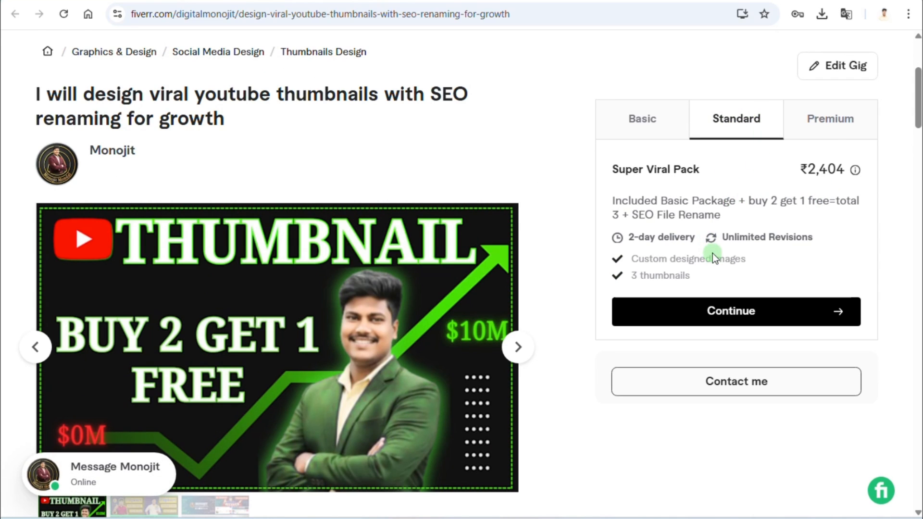
click(832, 129)
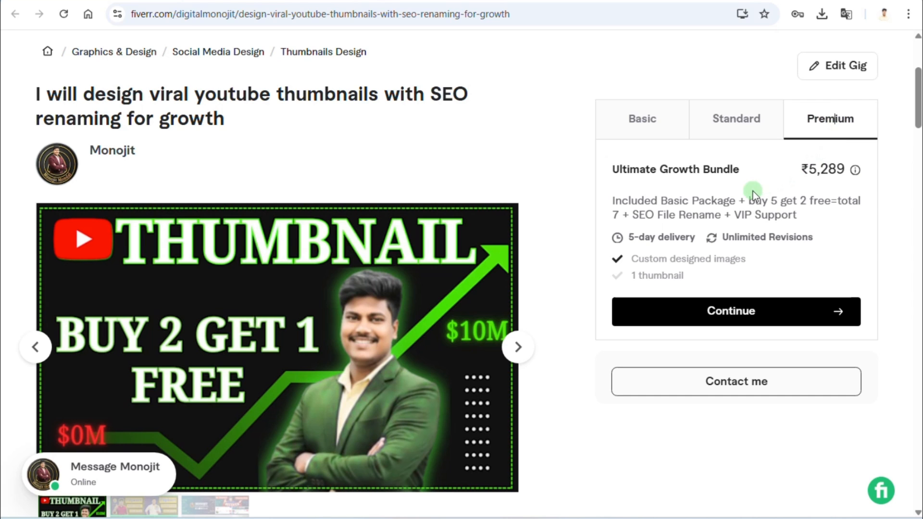
Step: Browse the three gallery images of the published gig and read its About this gig description
scroll(322, 317, down, 3)
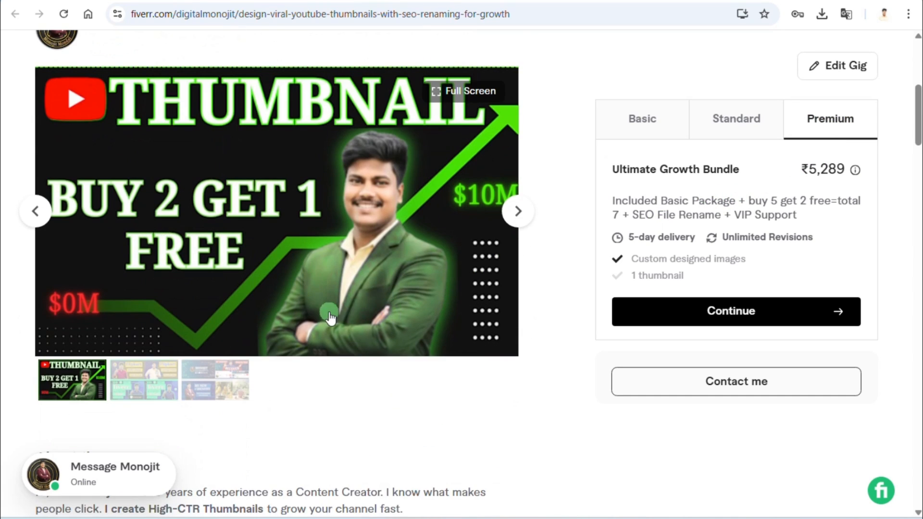
click(150, 386)
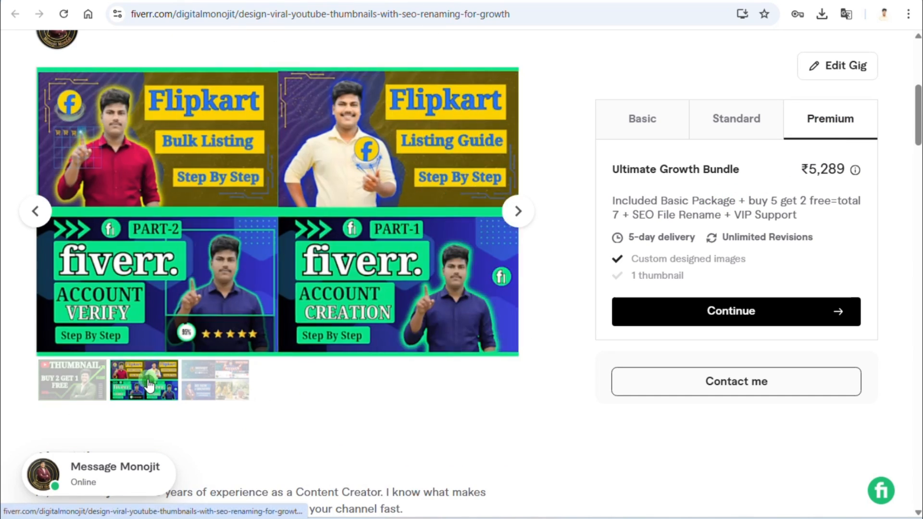
click(218, 388)
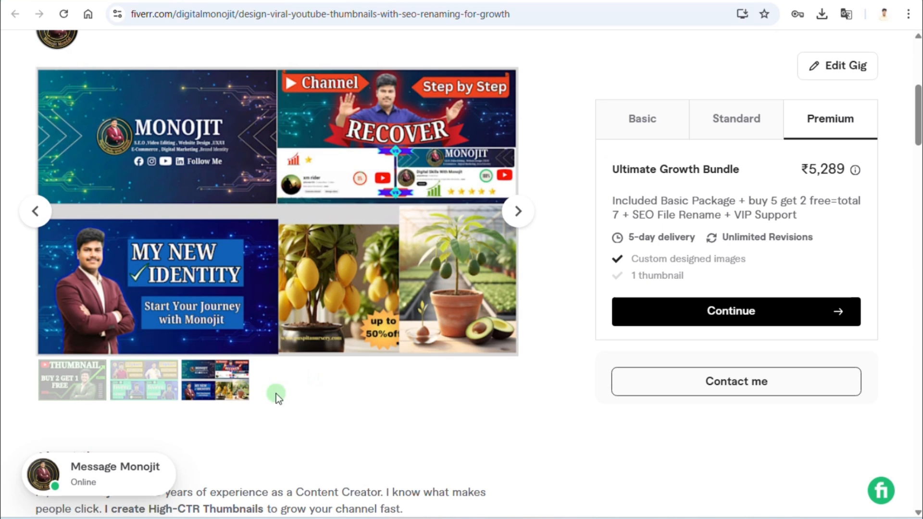
click(152, 389)
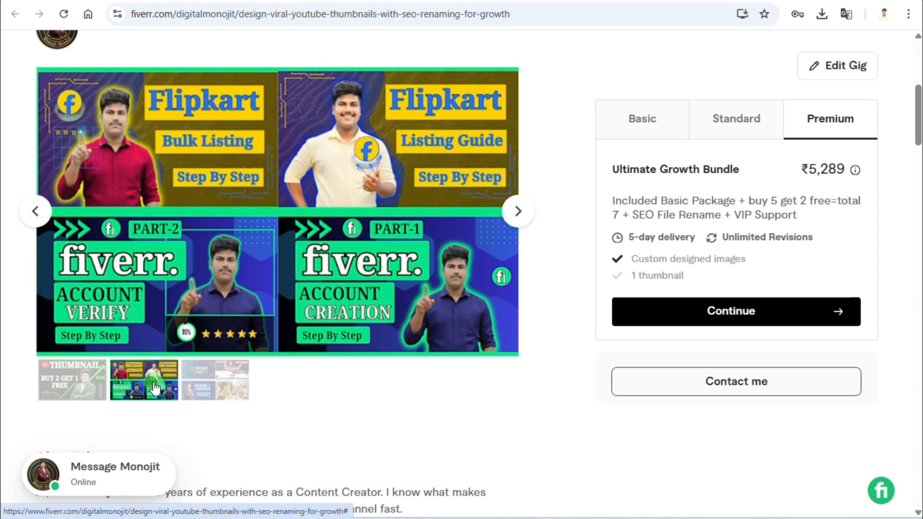
click(88, 390)
scroll(595, 231, down, 6)
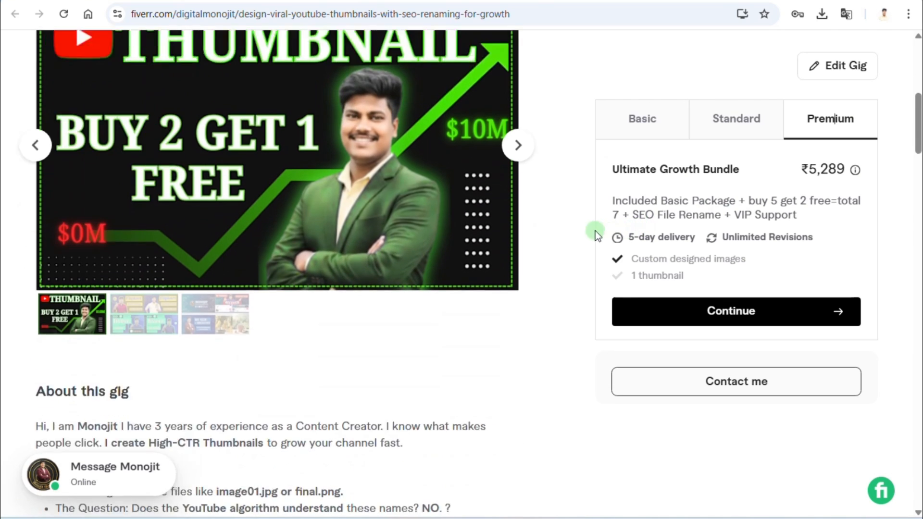
scroll(96, 260, down, 1)
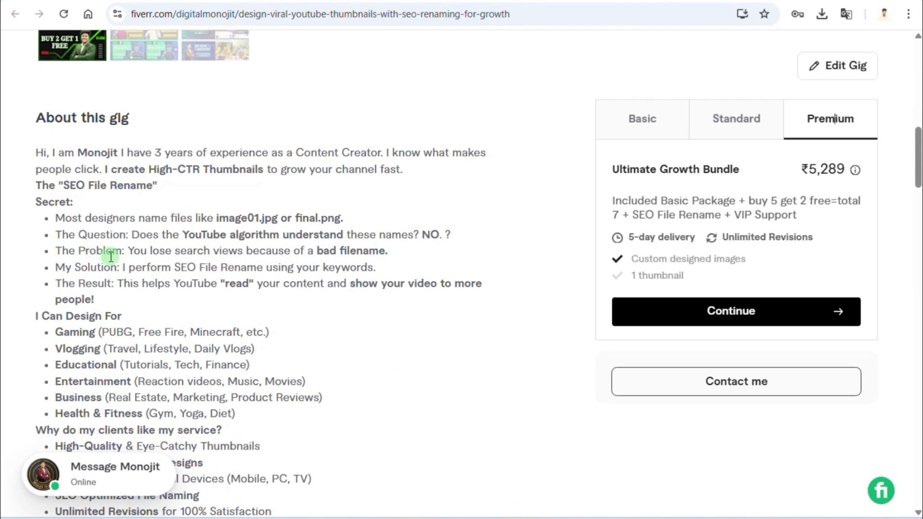
Step: Review the rest of the published gig page, including the description, seller profile, package comparison table, FAQ and related tags
scroll(210, 195, down, 1)
scroll(216, 202, down, 9)
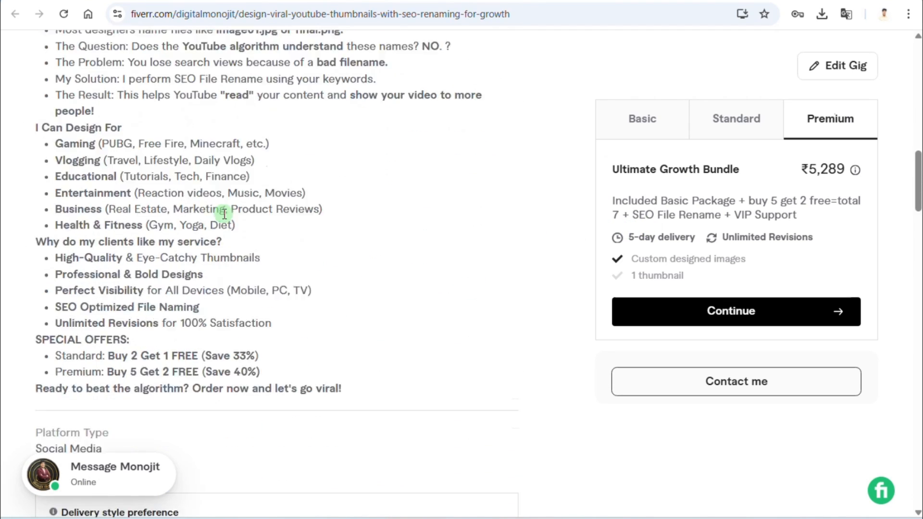
scroll(320, 272, down, 3)
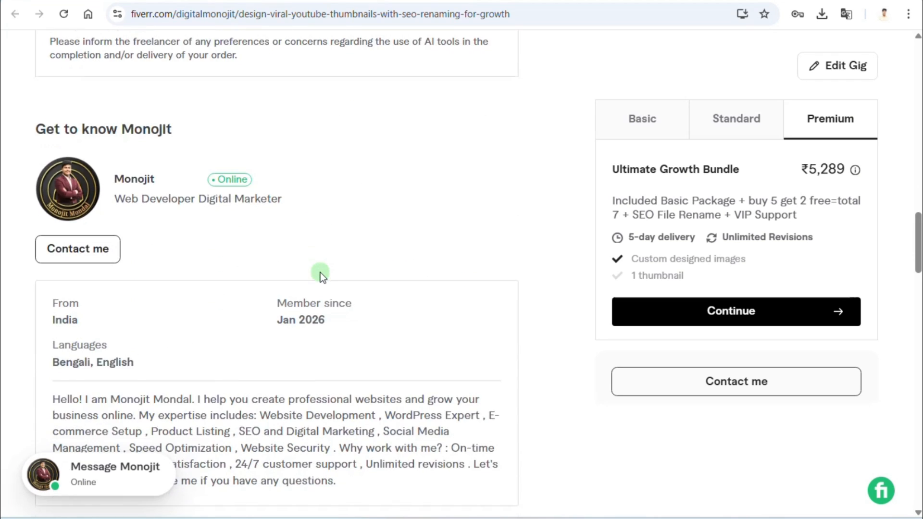
scroll(229, 289, down, 6)
scroll(351, 296, down, 4)
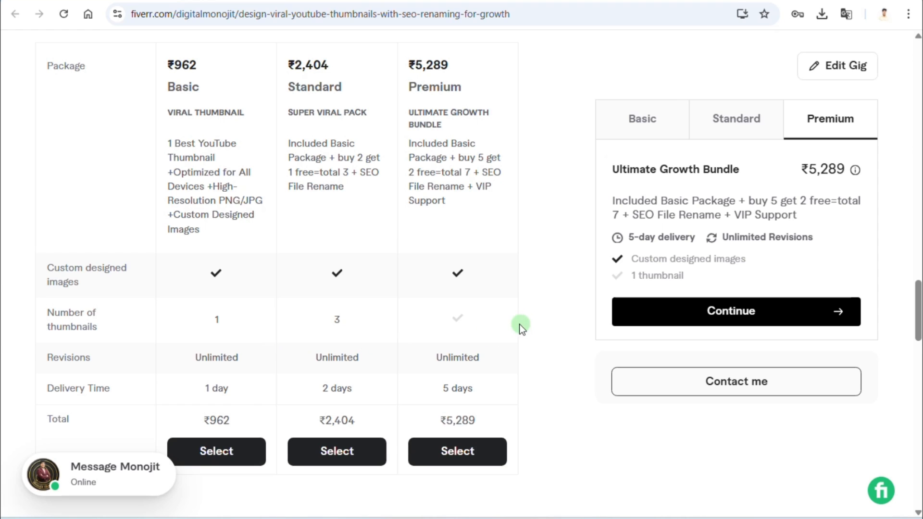
scroll(519, 324, down, 8)
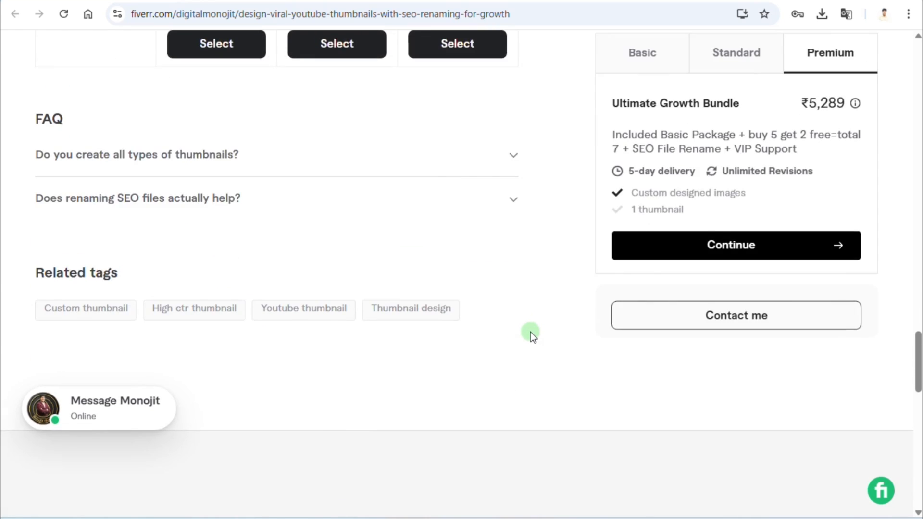
scroll(529, 327, up, 20)
scroll(528, 320, up, 12)
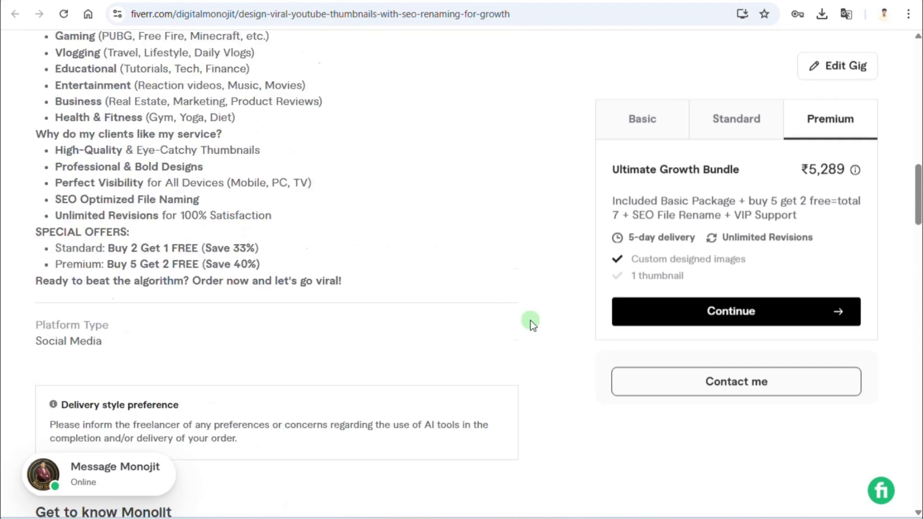
scroll(530, 314, up, 5)
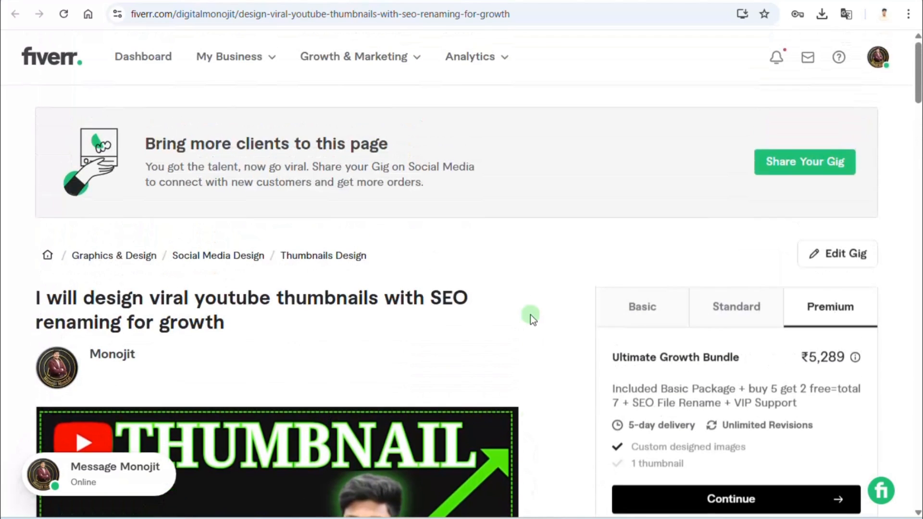
Step: Compare the Basic, Standard and Premium package details on the published gig page, ending on the Premium package
scroll(685, 327, down, 2)
scroll(686, 327, down, 1)
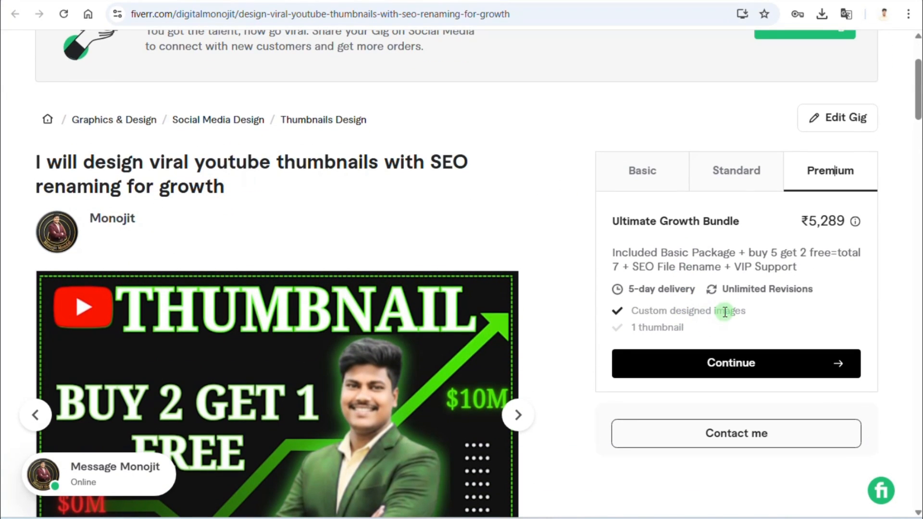
click(746, 172)
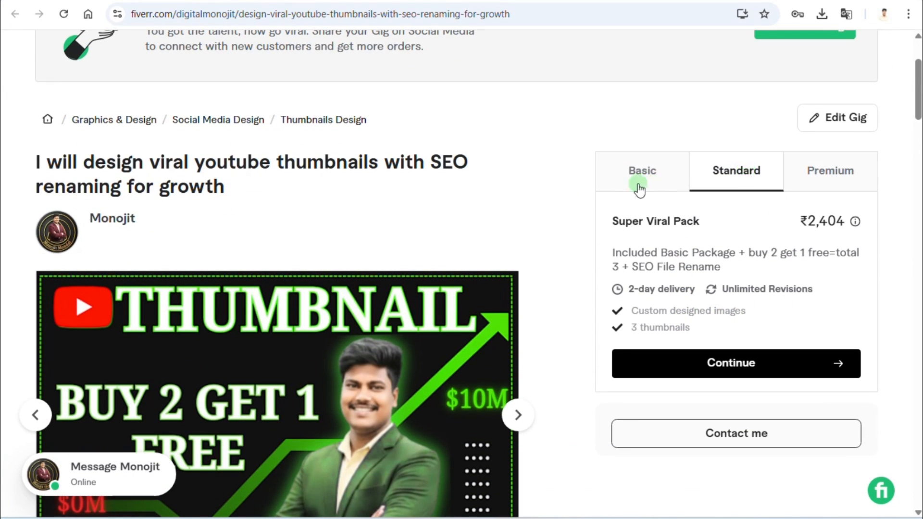
click(657, 184)
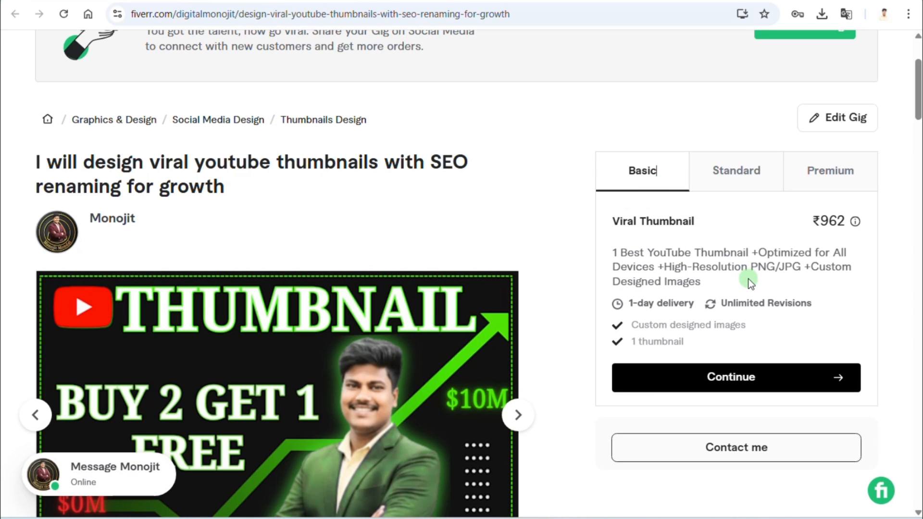
click(718, 179)
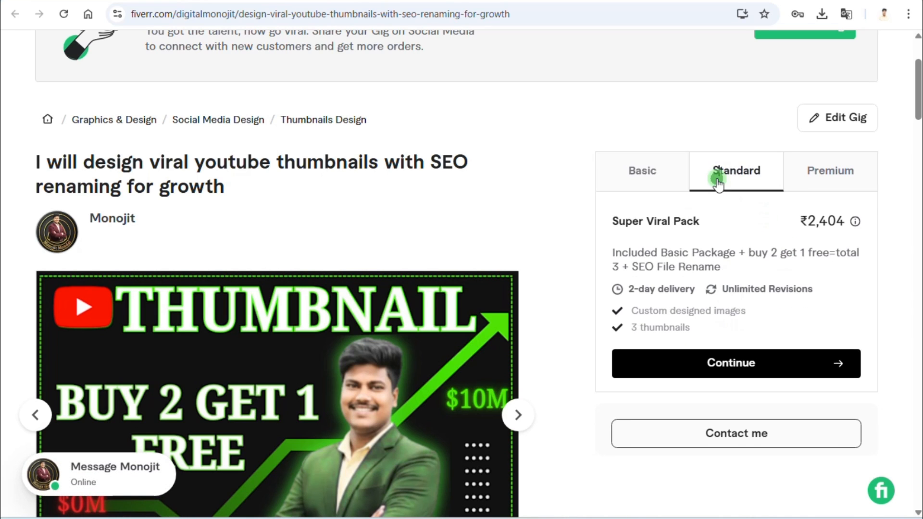
click(819, 167)
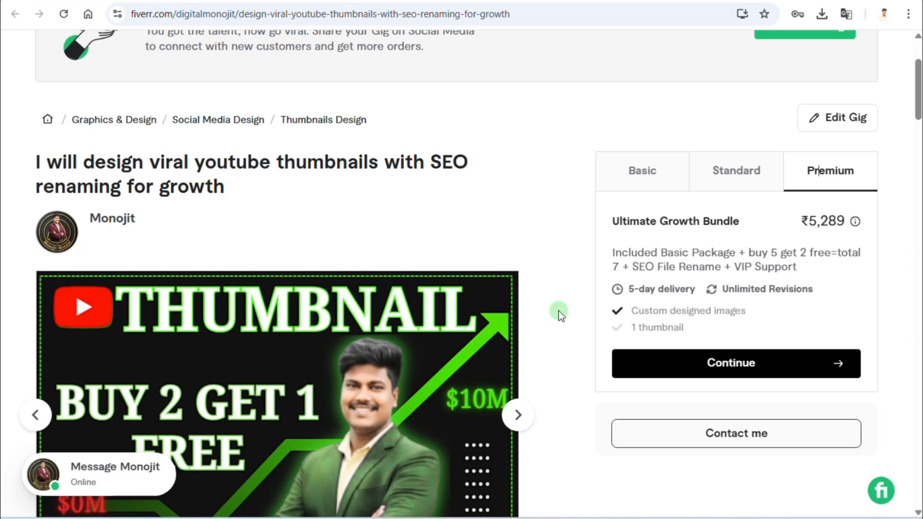
scroll(556, 310, down, 1)
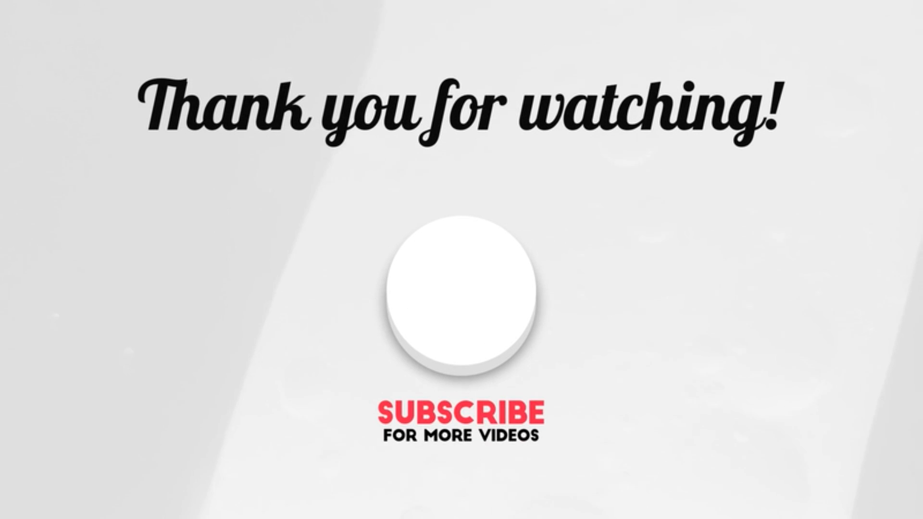